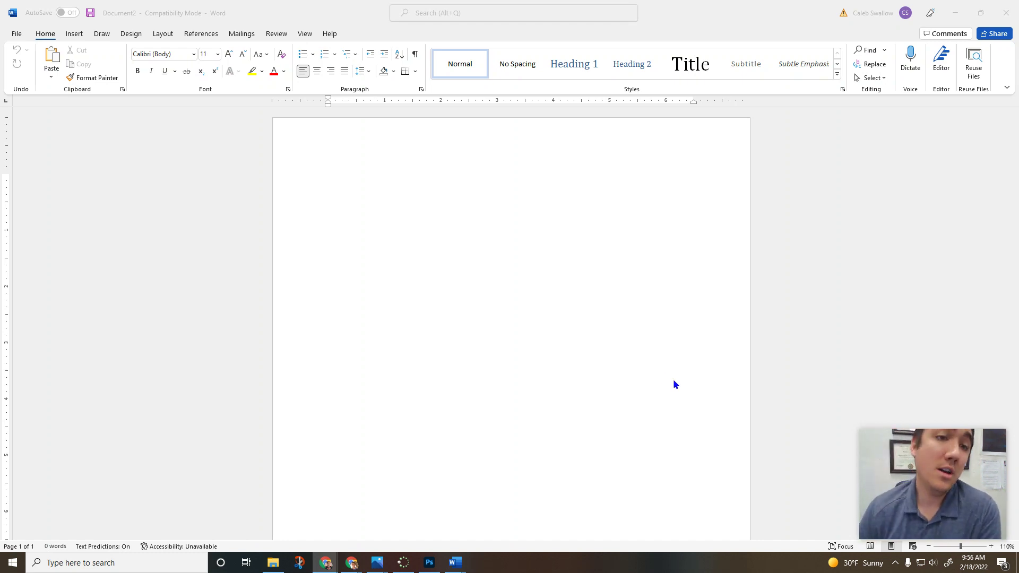
Type REDO on the first line, delete it, restore it with Undo, and retype it as REdo
click(497, 257)
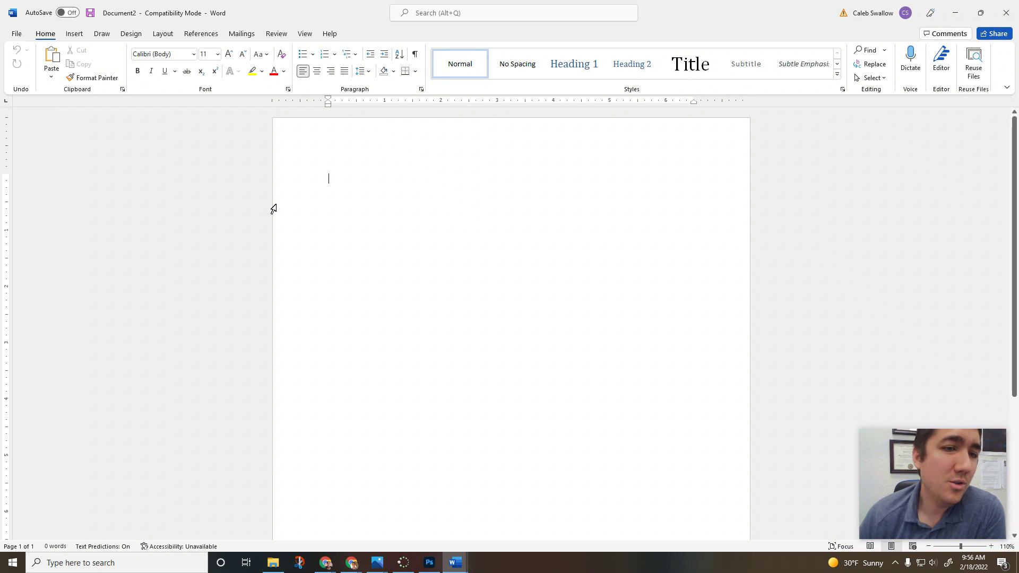
text(R)
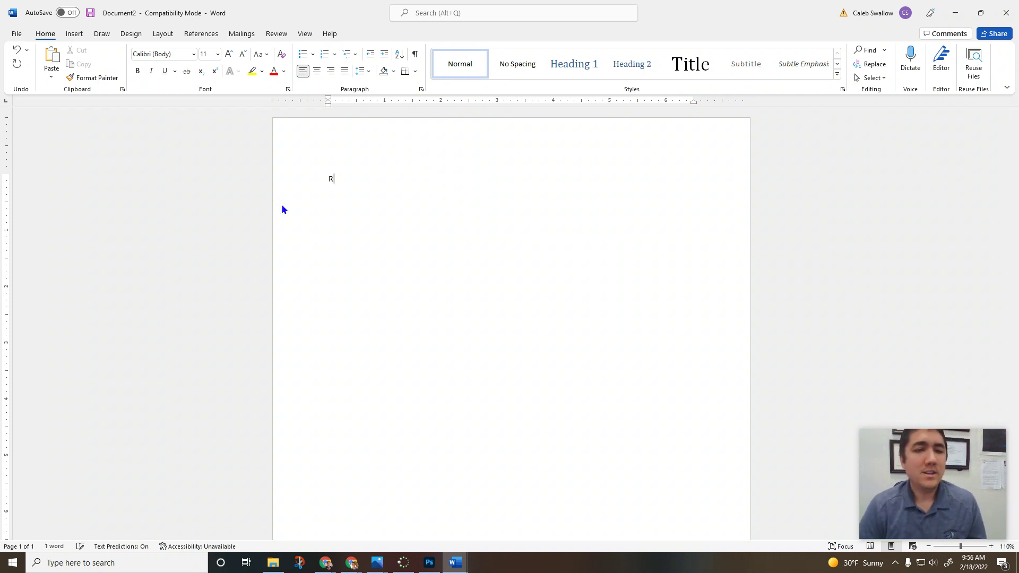
text(Edo)
key(BackSpace)
key(BackSpace)
text(DO)
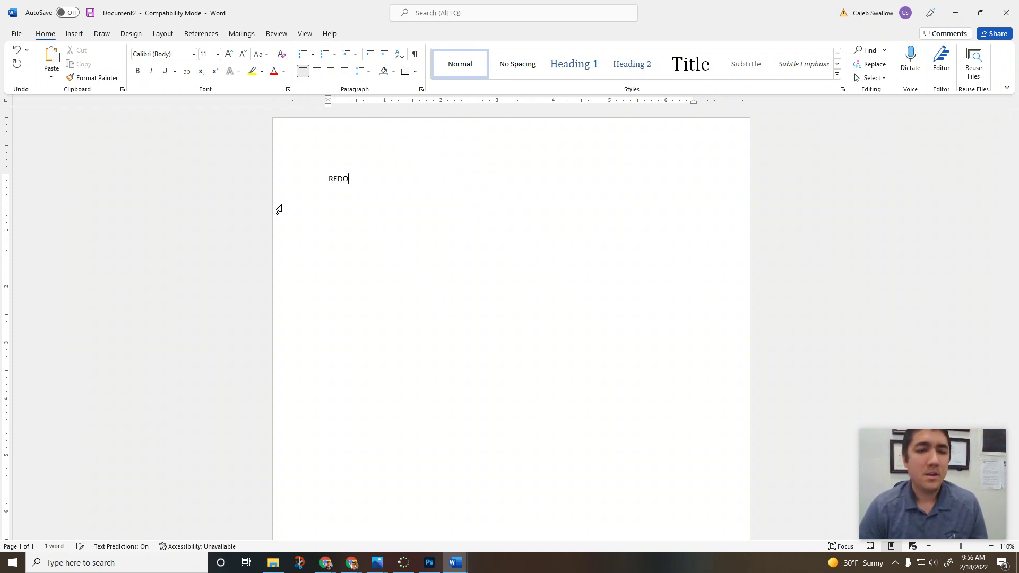
click(297, 177)
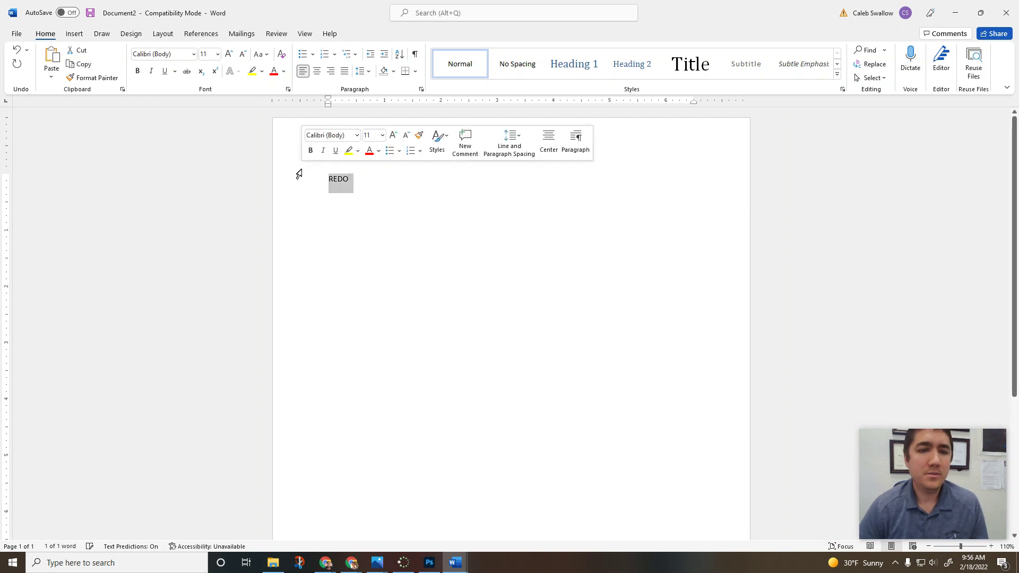
key(BackSpace)
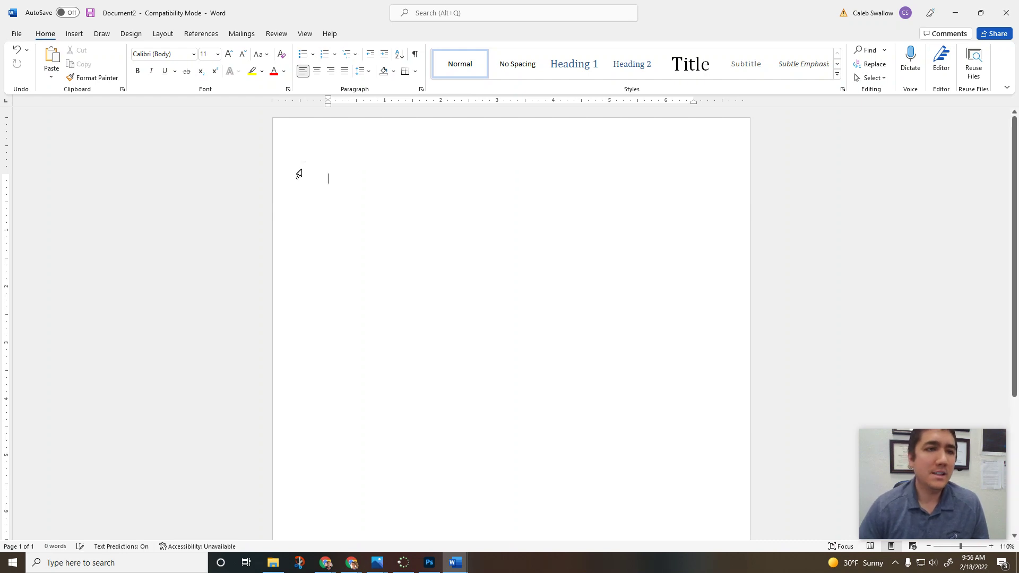
click(17, 49)
text(REdo)
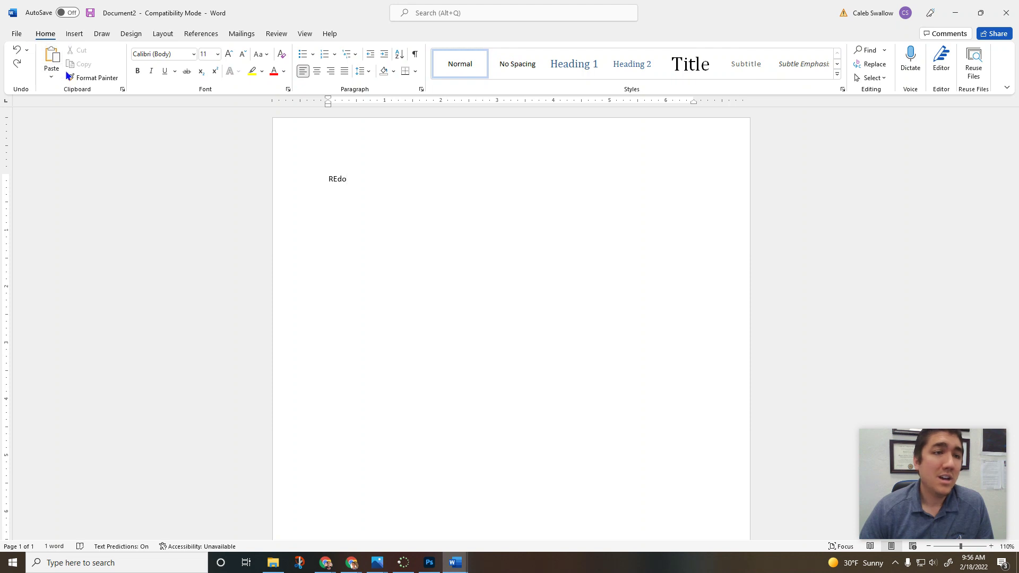
Paste several copies of the word REdo onto the page
drag(358, 179, 295, 178)
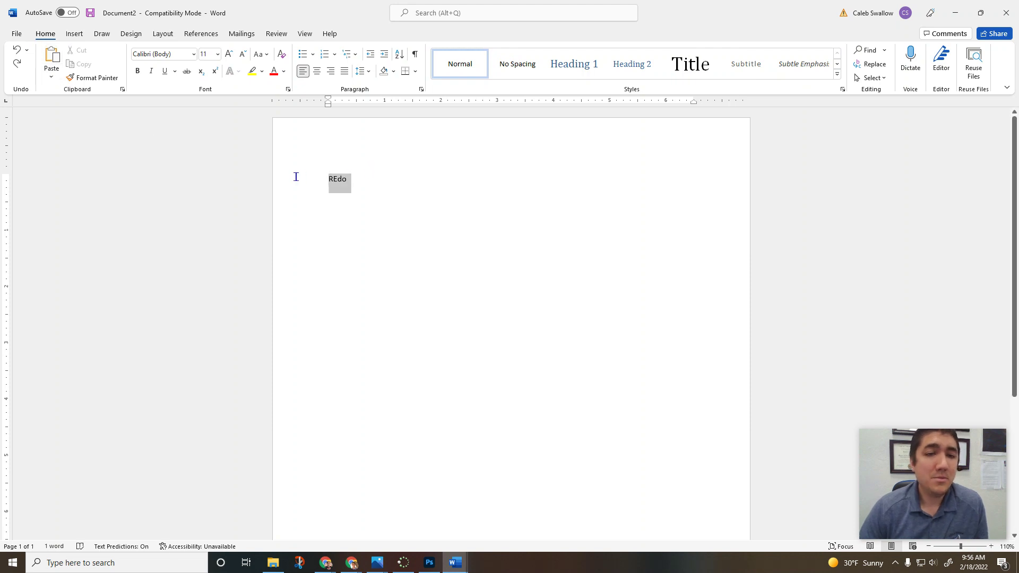
click(47, 61)
click(48, 61)
click(47, 61)
click(46, 61)
click(47, 61)
click(46, 61)
click(47, 61)
click(47, 61)
click(47, 61)
click(46, 61)
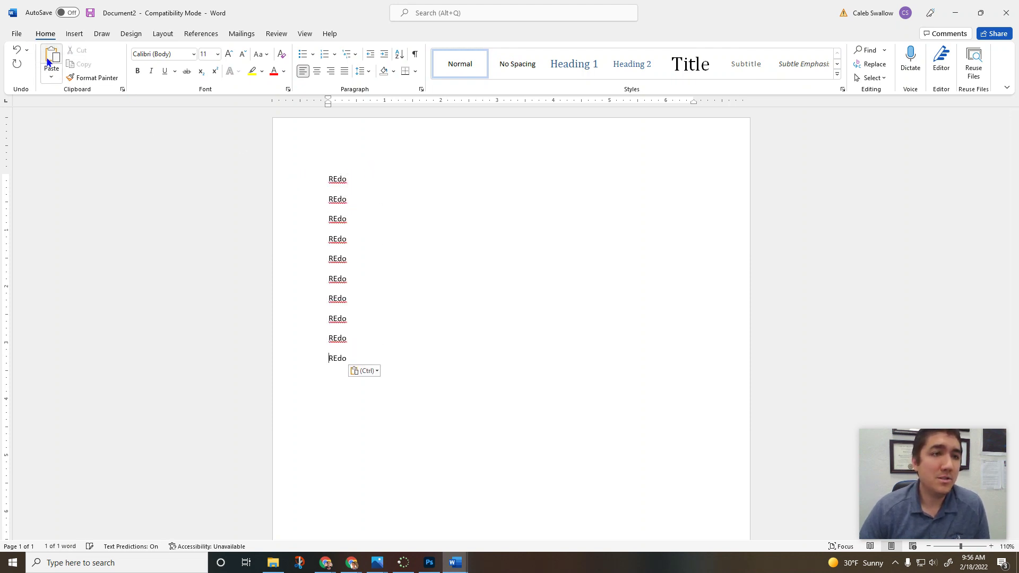
click(47, 61)
click(47, 61)
click(47, 61)
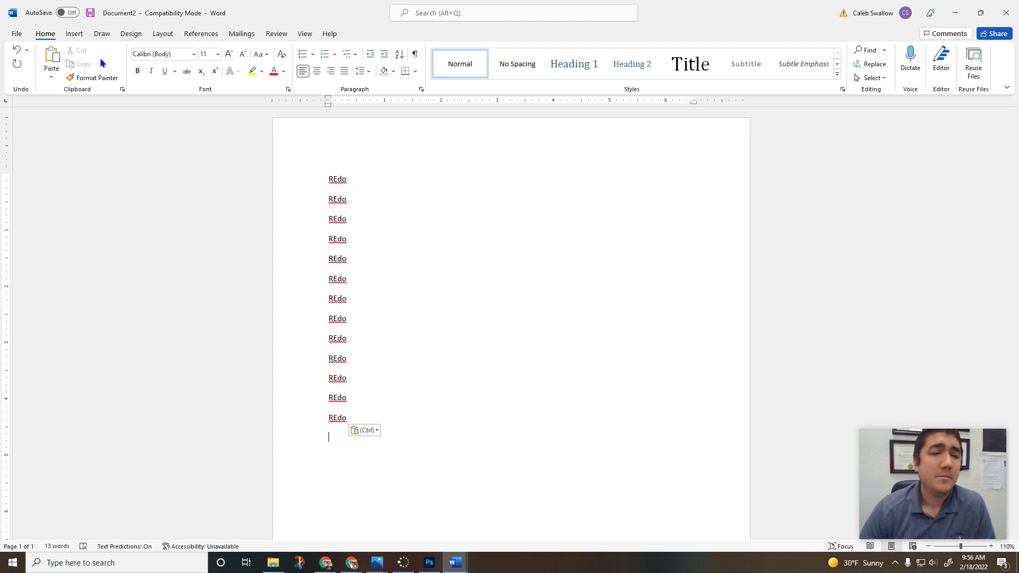
Select all the repeated REdo lines and delete them
click(407, 249)
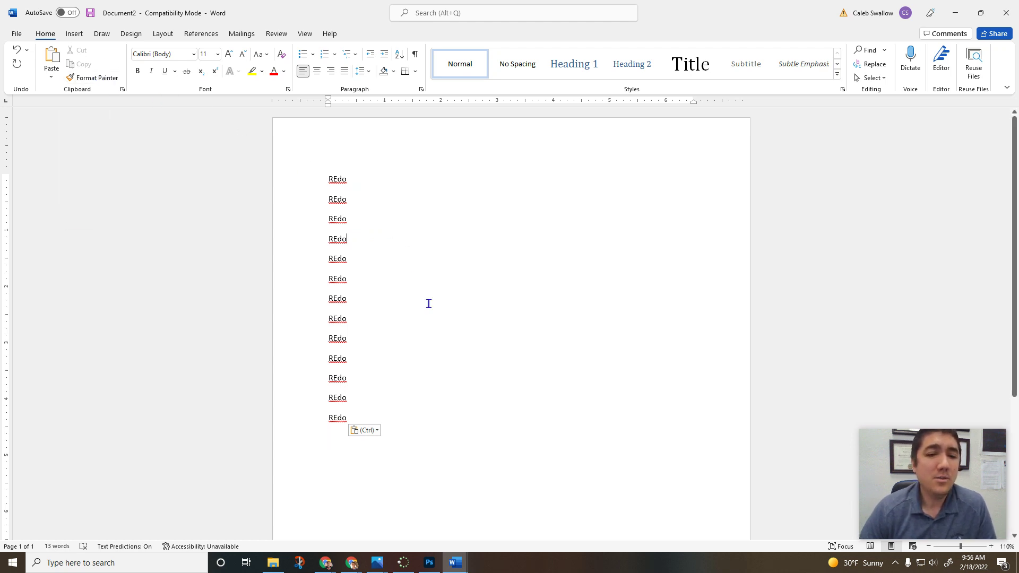
drag(386, 419, 311, 166)
key(BackSpace)
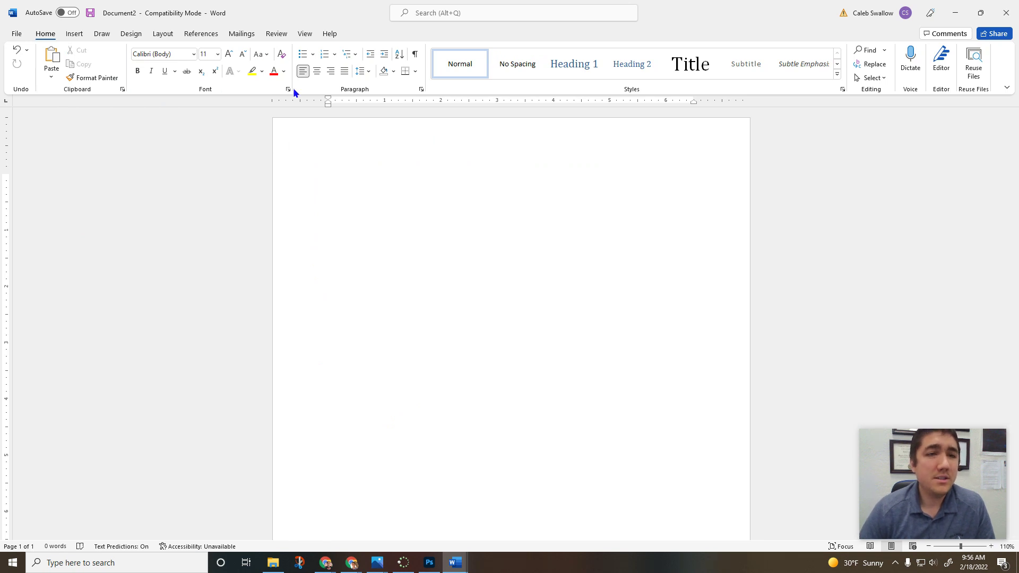
Type a name on the first line and format it as 28 pt blue text
text(Mr. Sw)
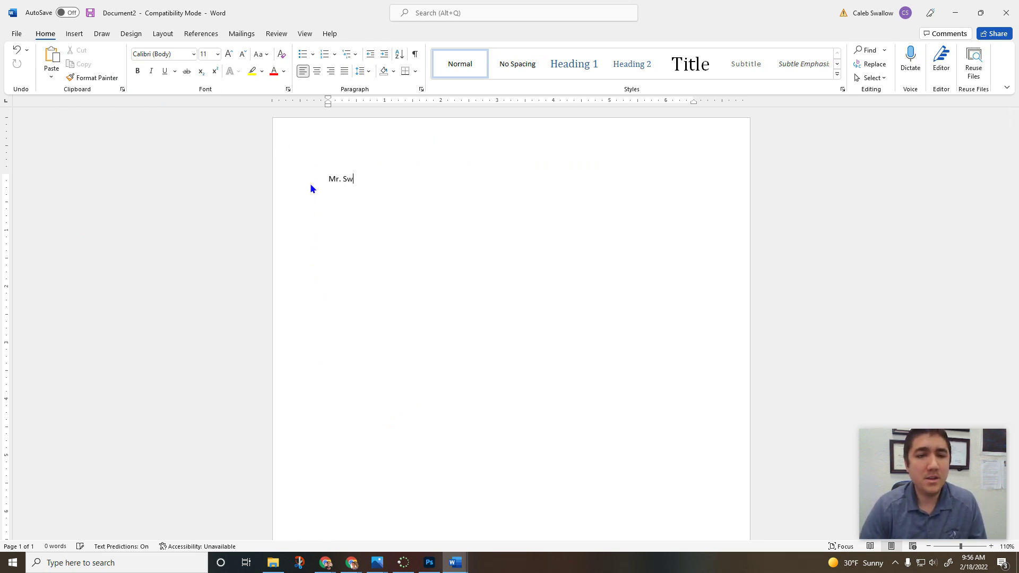
text(allow)
double_click(362, 178)
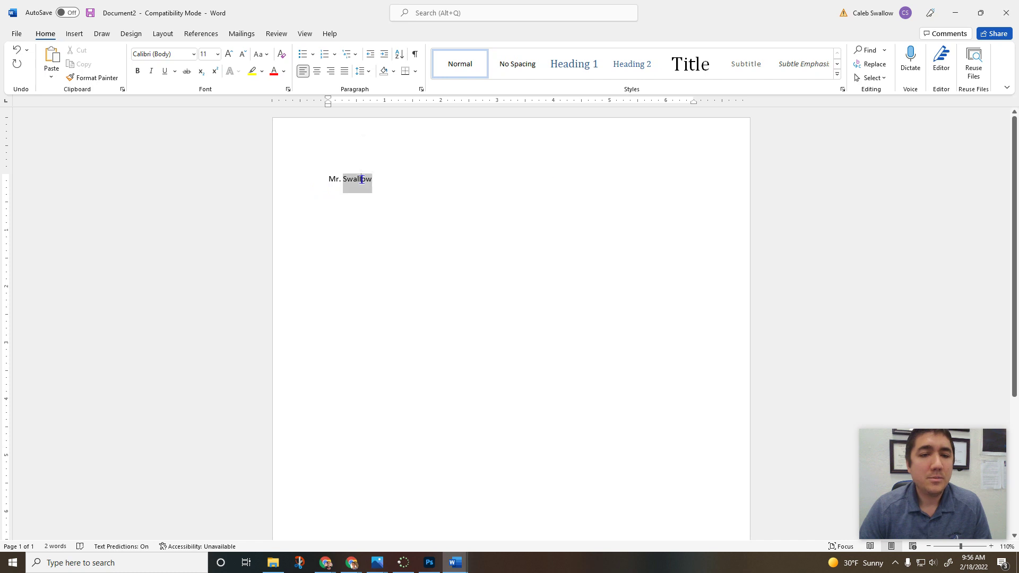
triple_click(362, 179)
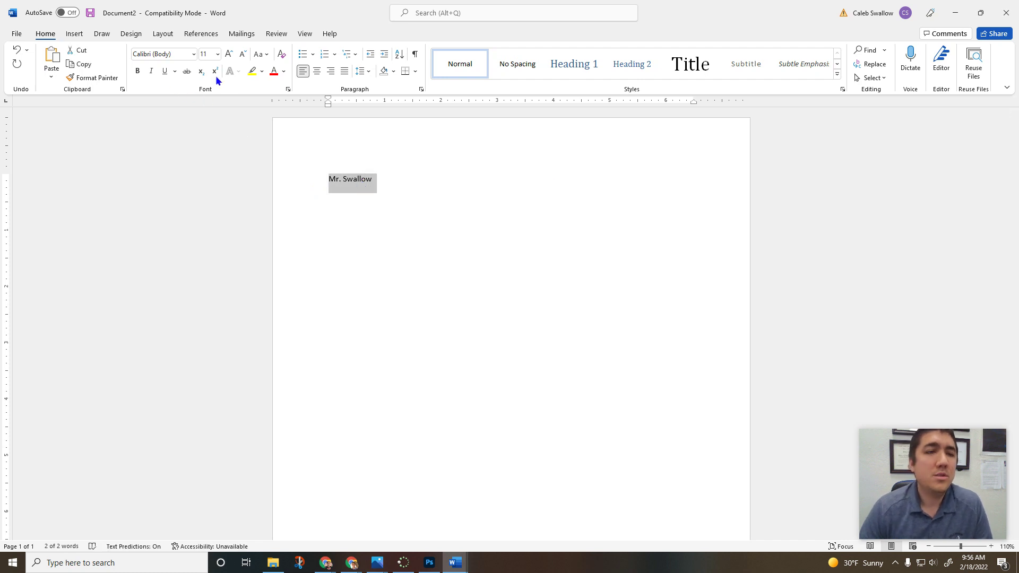
click(217, 55)
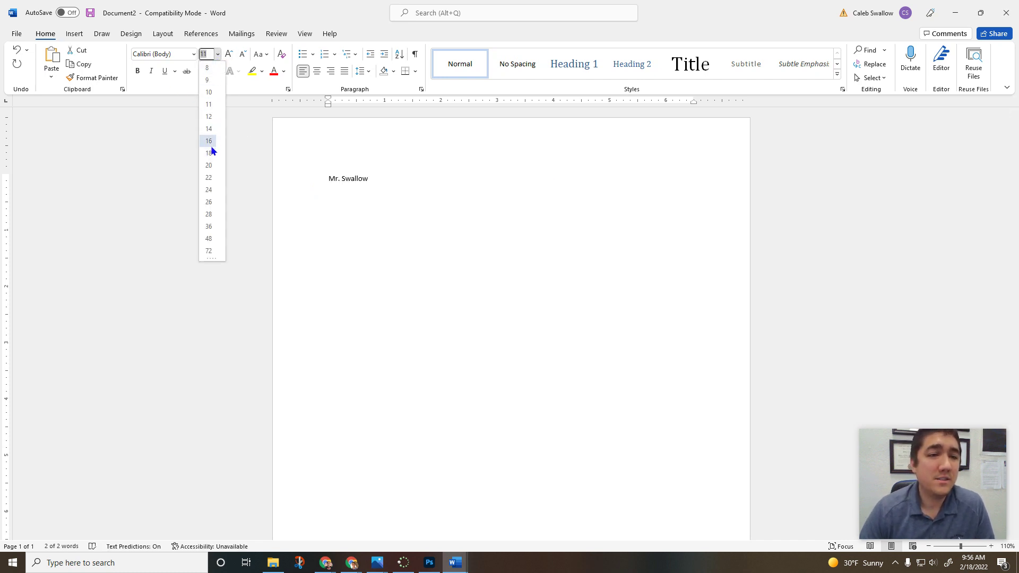
click(212, 216)
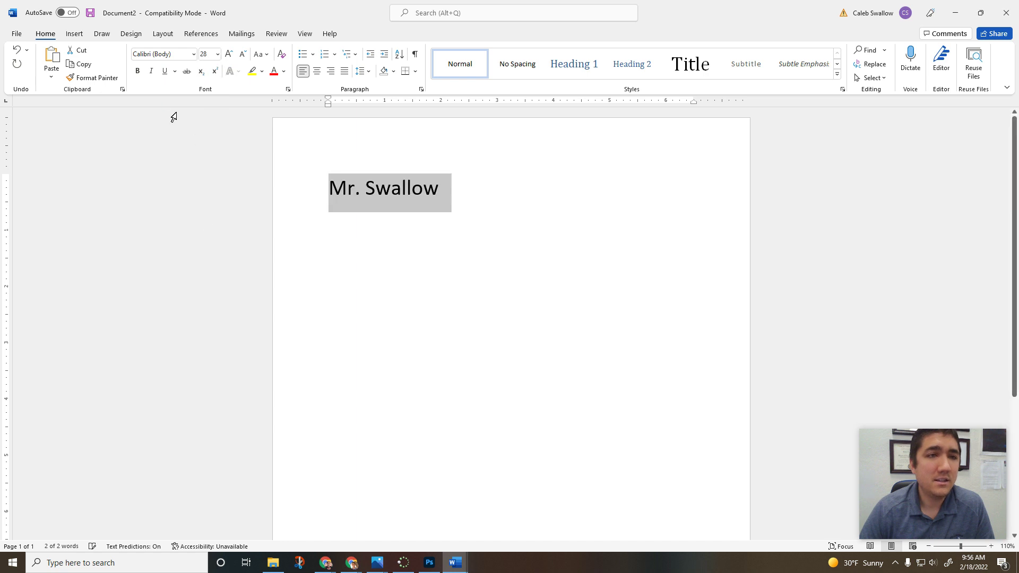
click(284, 72)
click(310, 116)
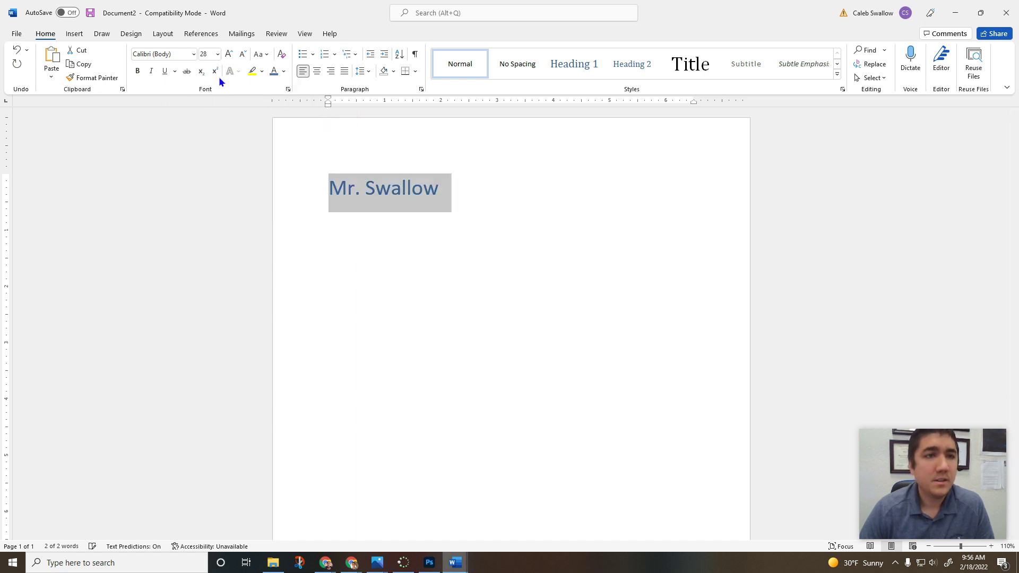
click(194, 55)
Set the name heading in the Algerian font, bold, italic and underlined
scroll(207, 244, down, 2)
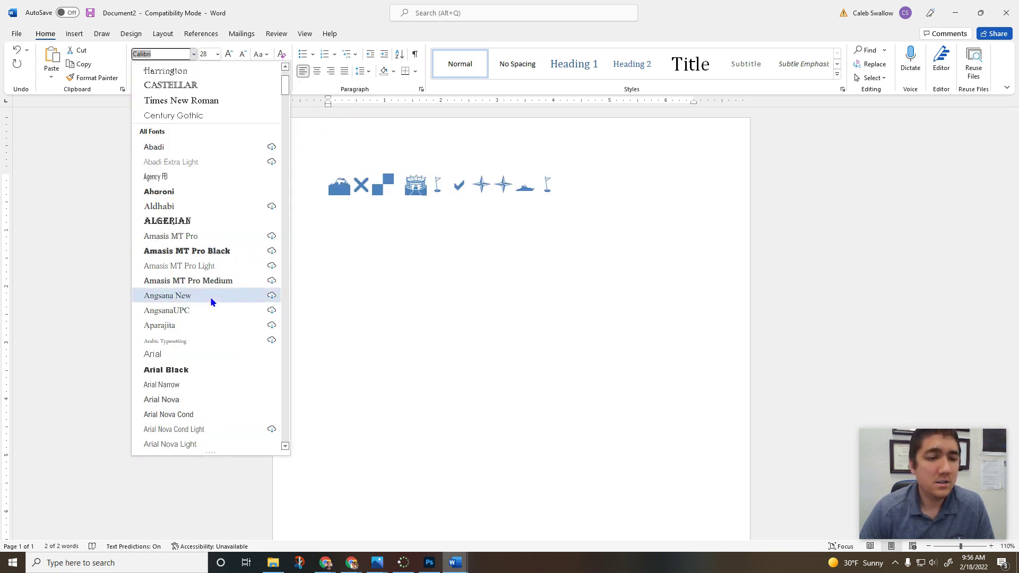
click(180, 221)
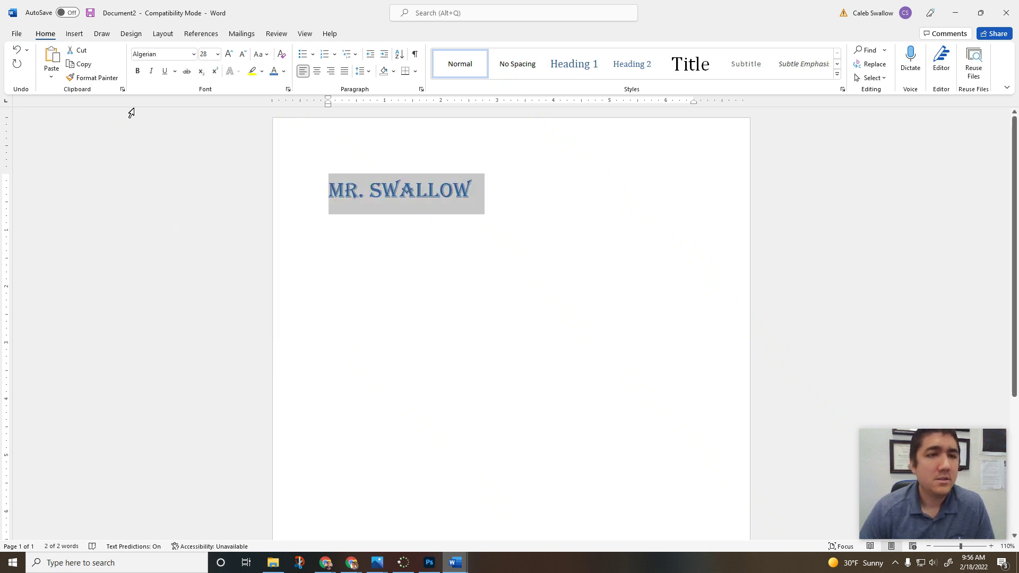
click(139, 73)
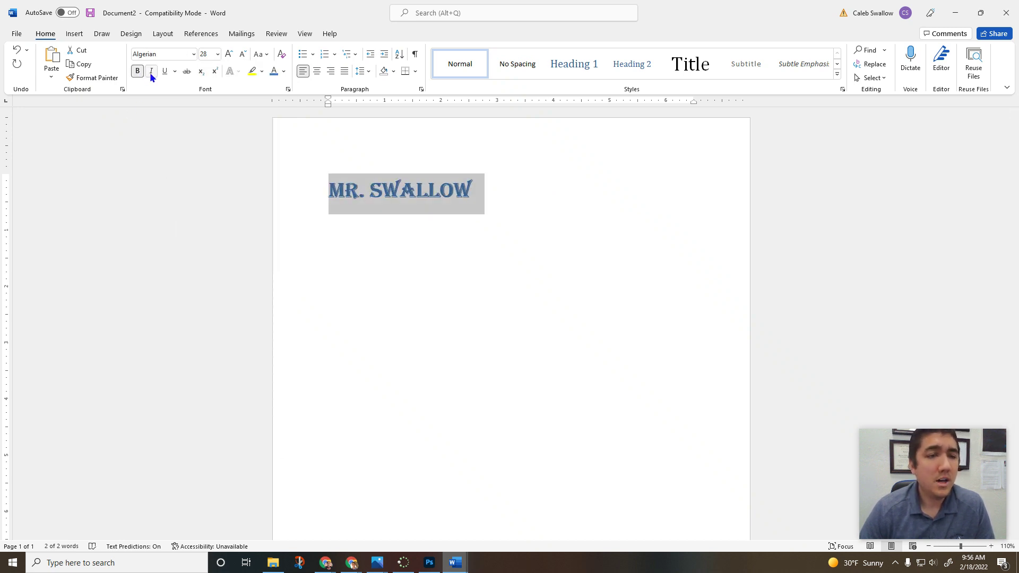
click(152, 75)
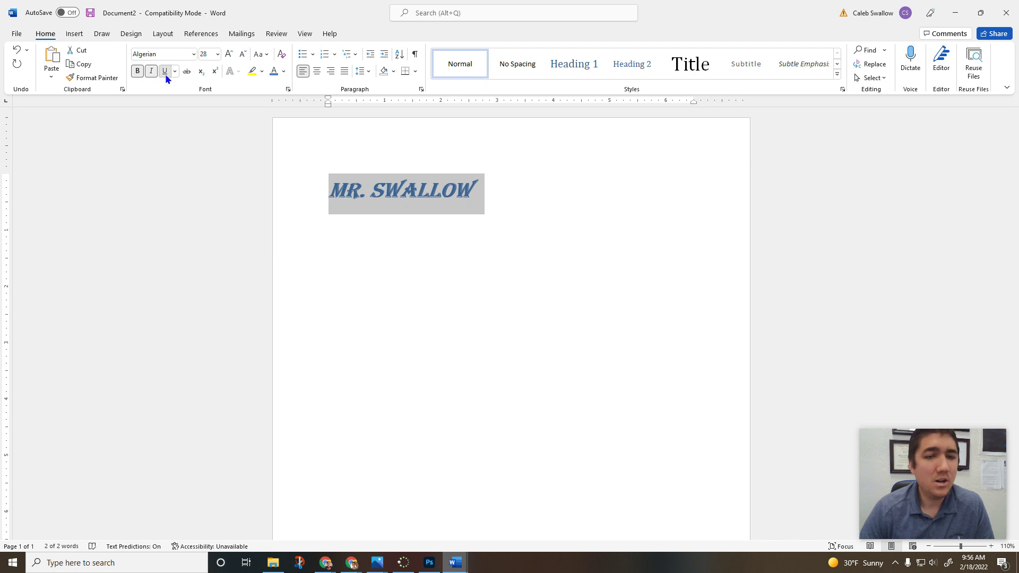
click(165, 73)
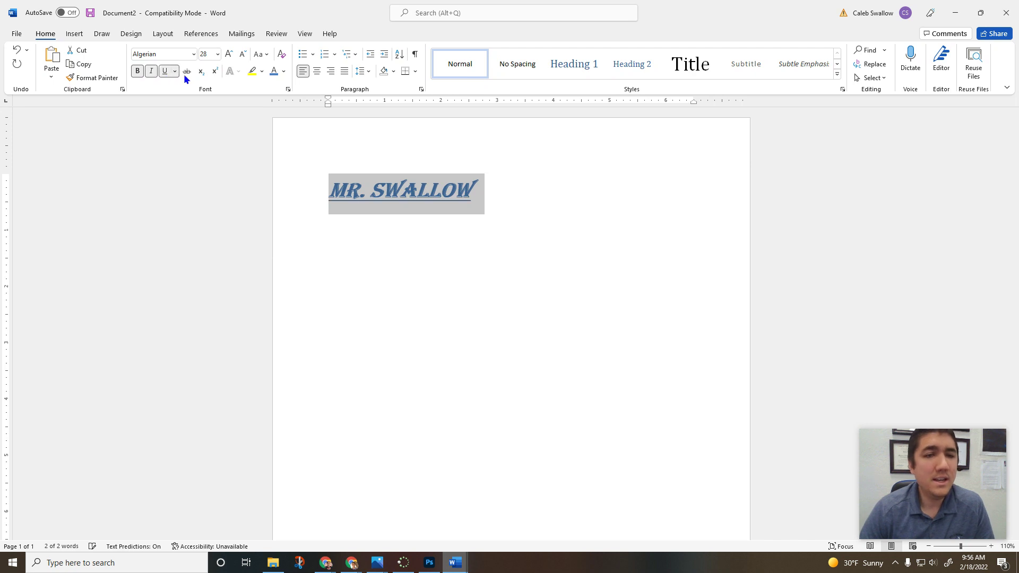
Keep the heading at 28 pt and give it a yellow highlight
click(229, 54)
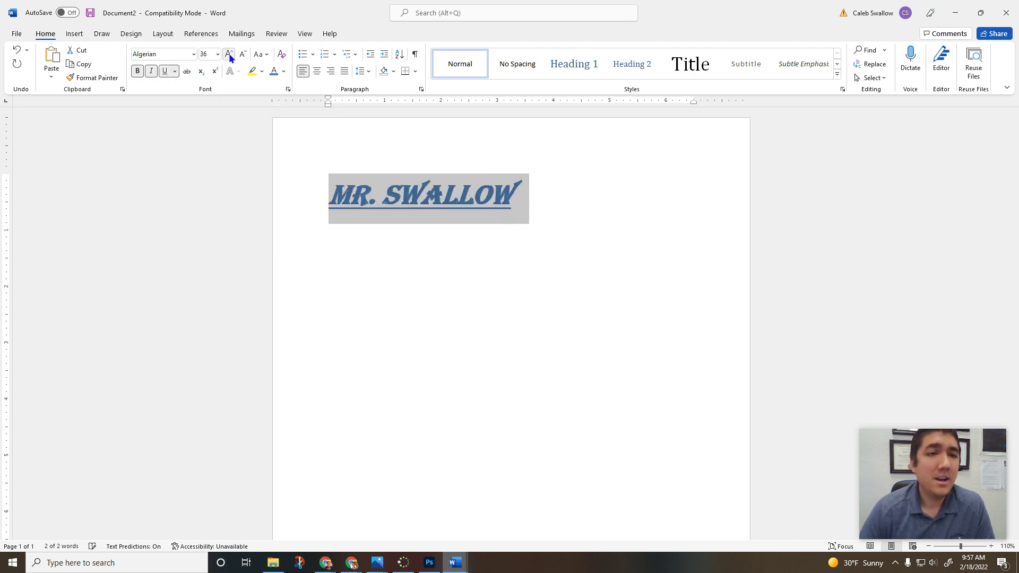
click(243, 55)
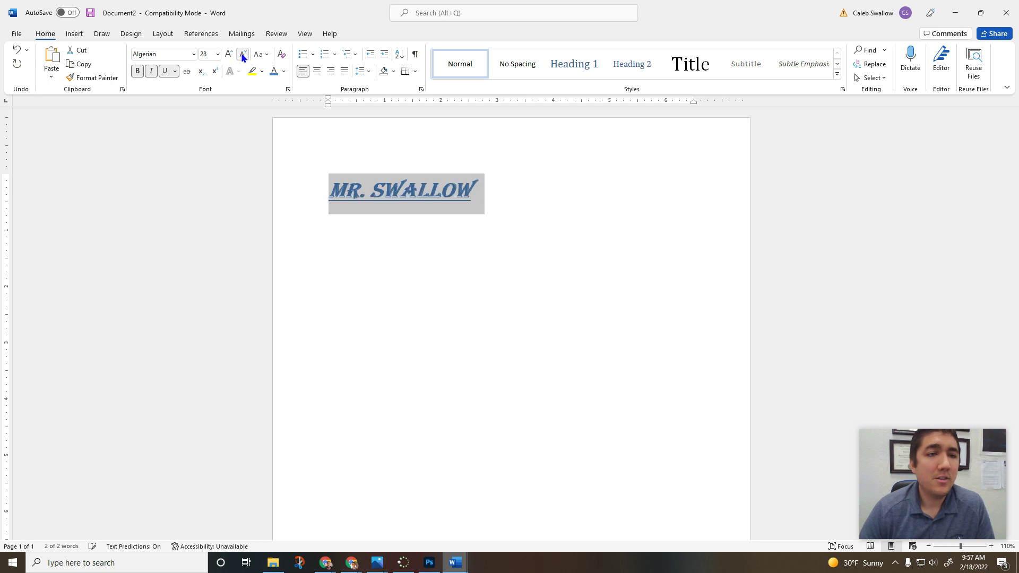
click(262, 73)
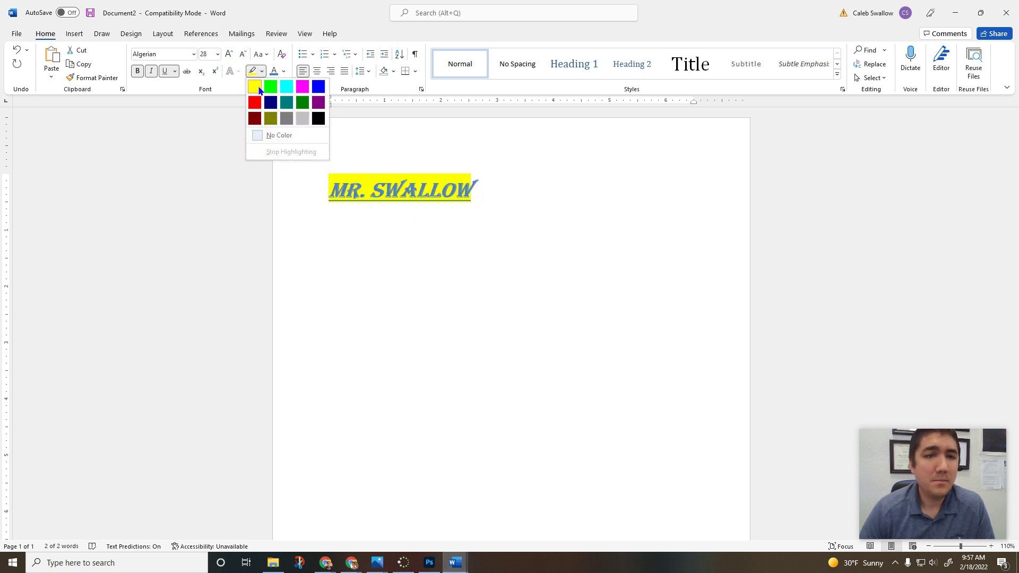
click(259, 88)
click(364, 193)
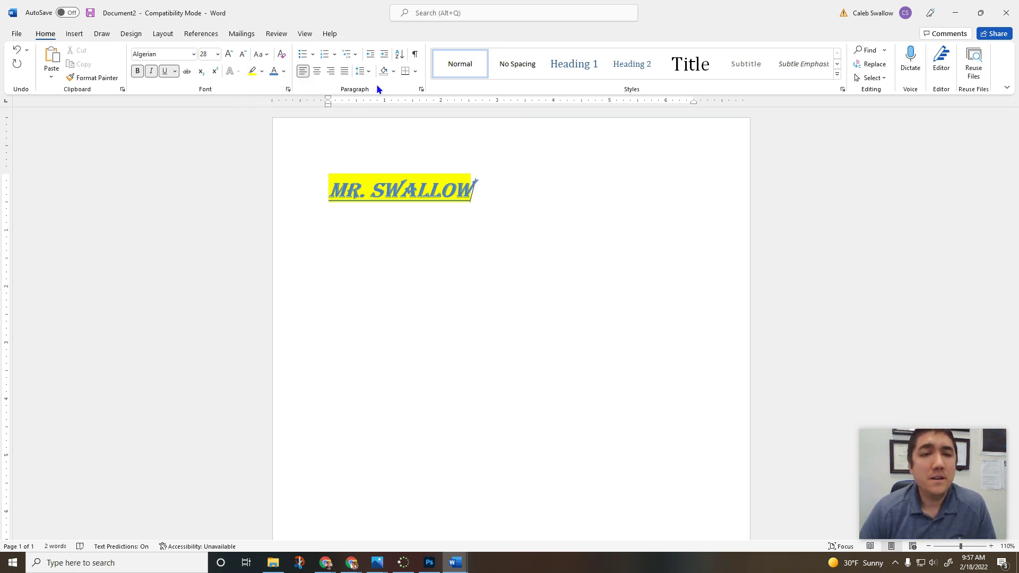
Centre the heading and start a new line beneath it
click(317, 72)
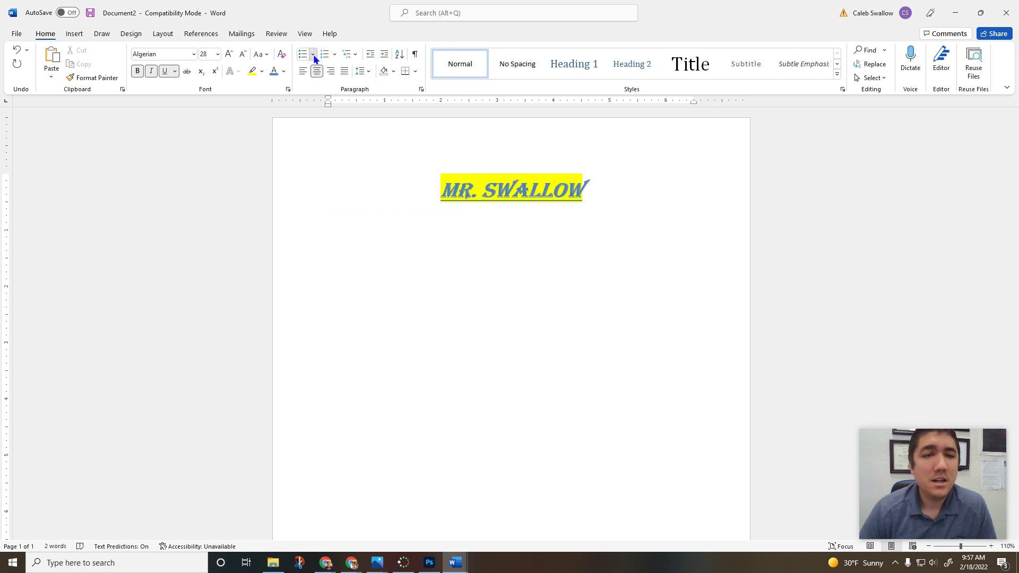
click(312, 54)
click(548, 200)
key(Return)
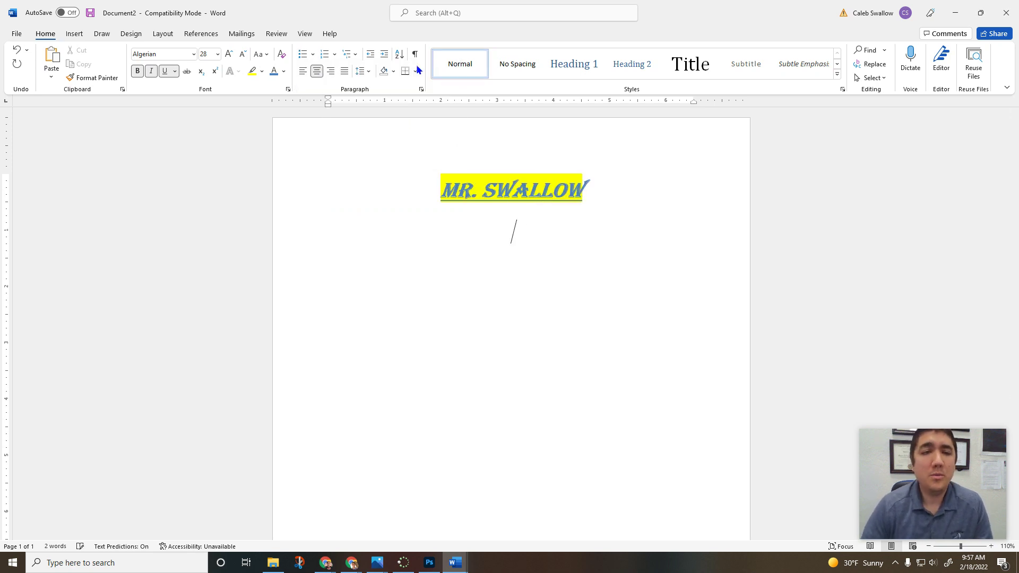
Add a bulleted list reading TEACHER, FATHER and HUSBAND
click(302, 57)
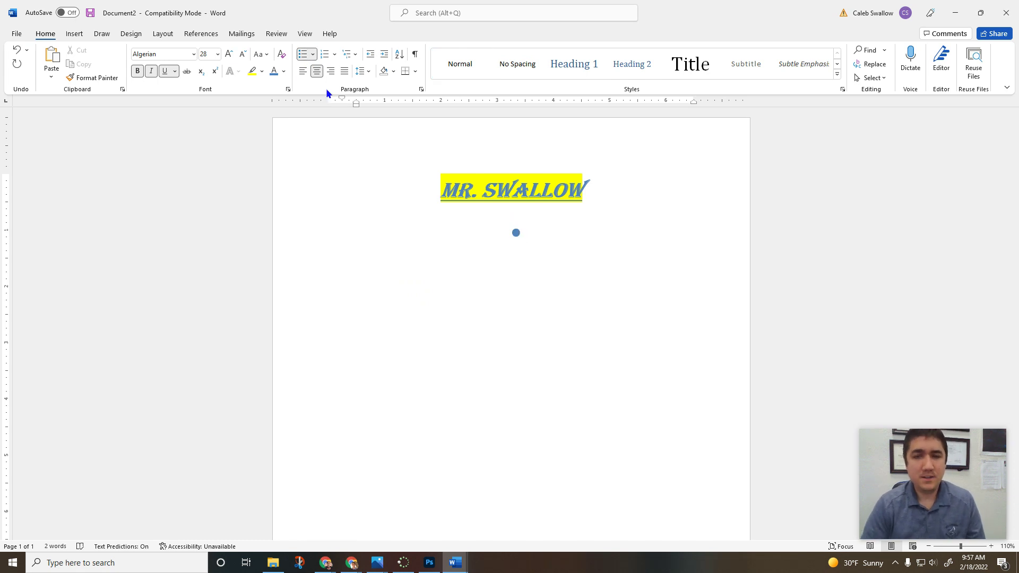
text(TEACHER)
key(Return)
text(FARTHER)
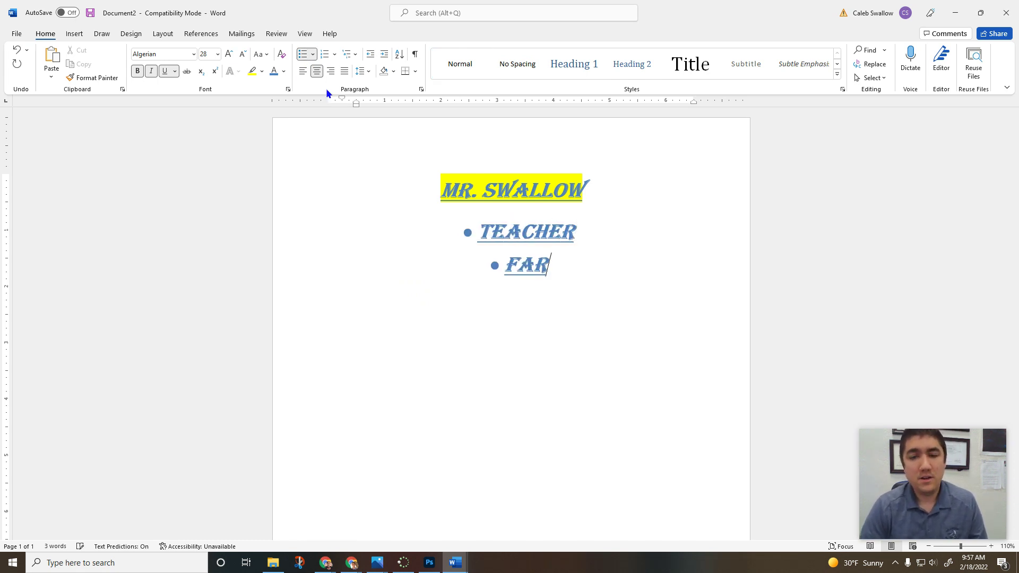
key(BackSpace)
key(BackSpace)
key(BackSpace)
key(BackSpace)
key(BackSpace)
text(THER)
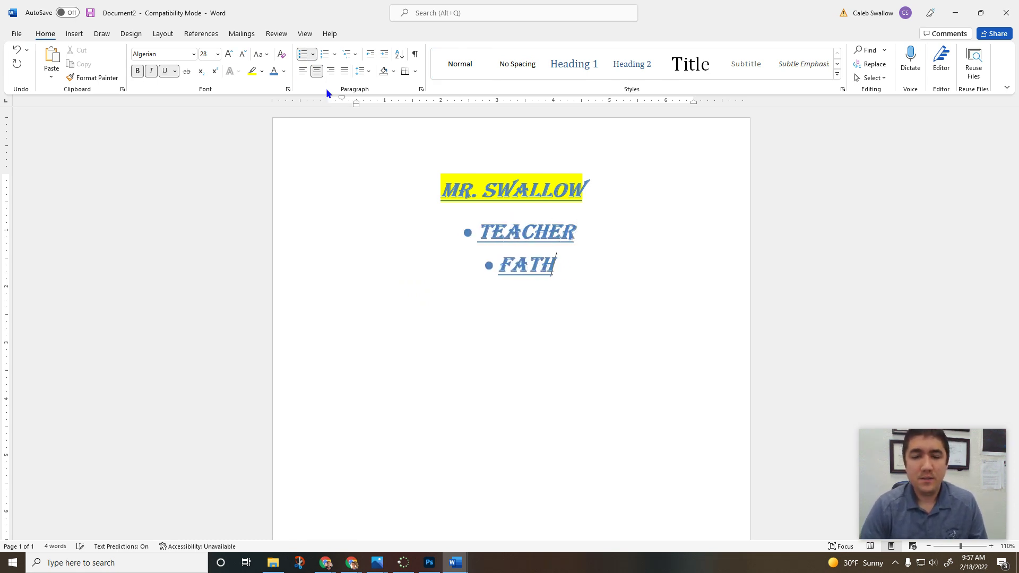
key(Return)
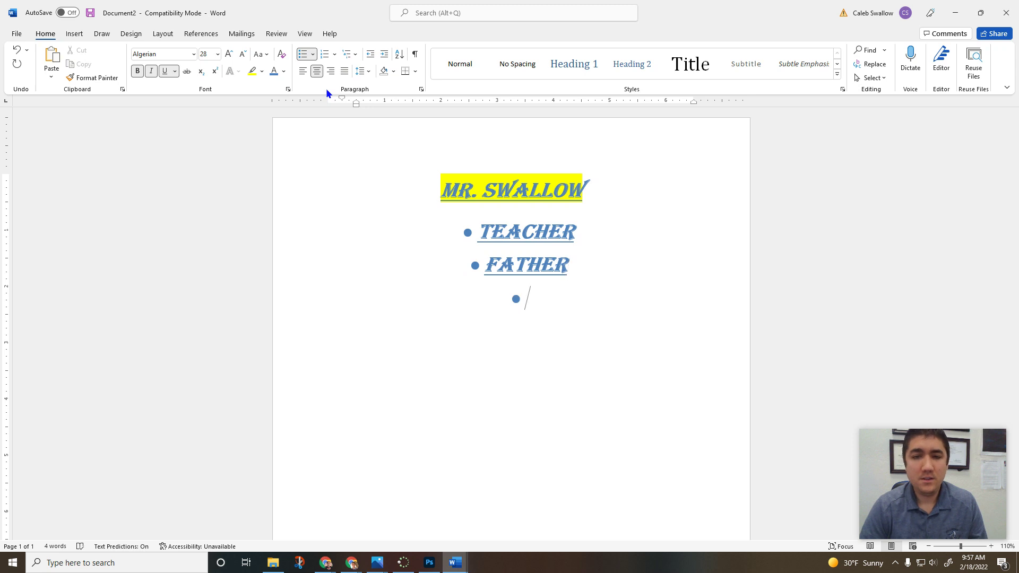
text(HUSBAND)
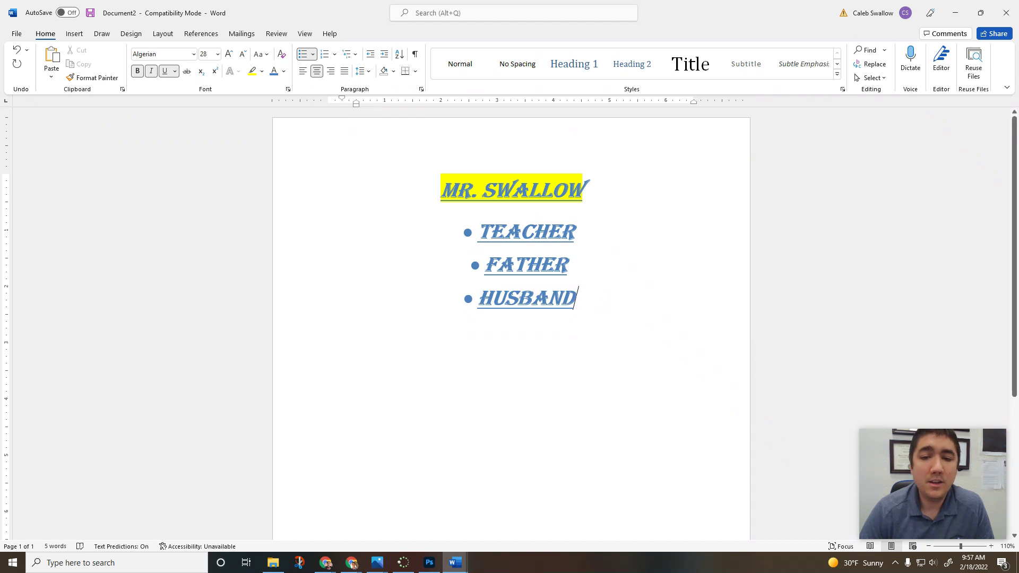
Convert the three bulleted items into a 1. 2. 3. numbered list
drag(479, 232, 584, 313)
click(335, 55)
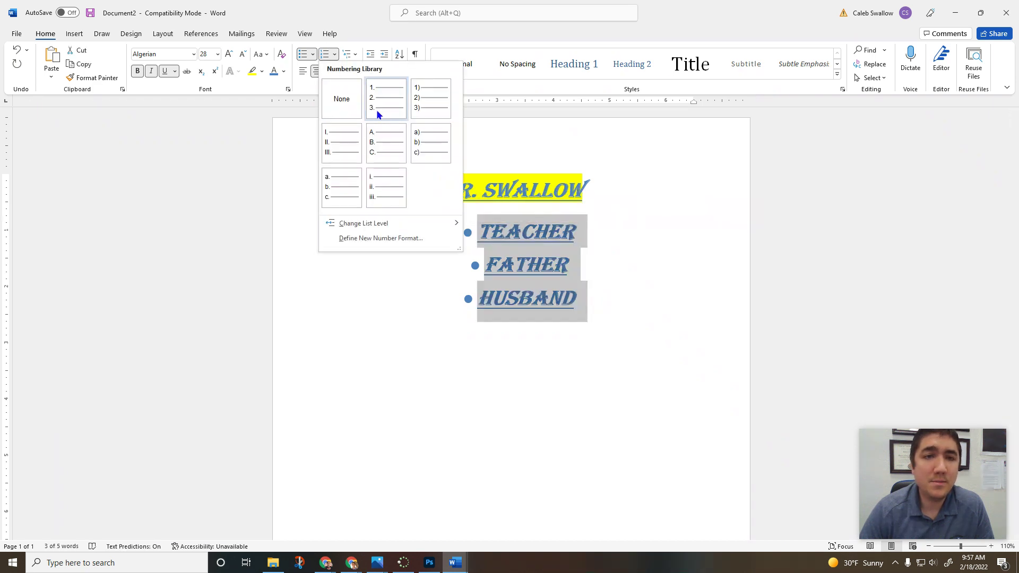
click(379, 110)
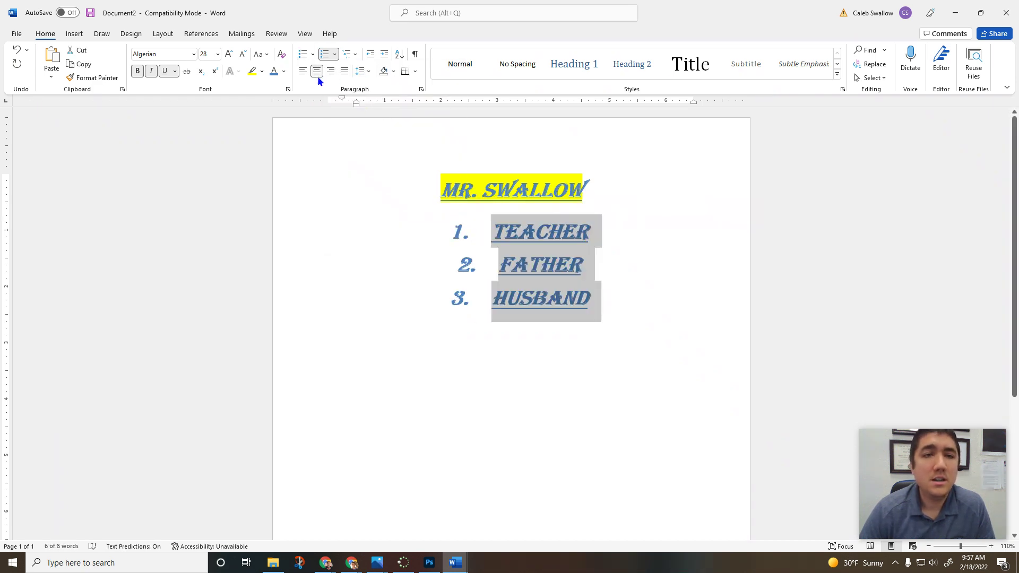
Centre the numbered list and set its line spacing to 2.0
click(330, 71)
click(303, 72)
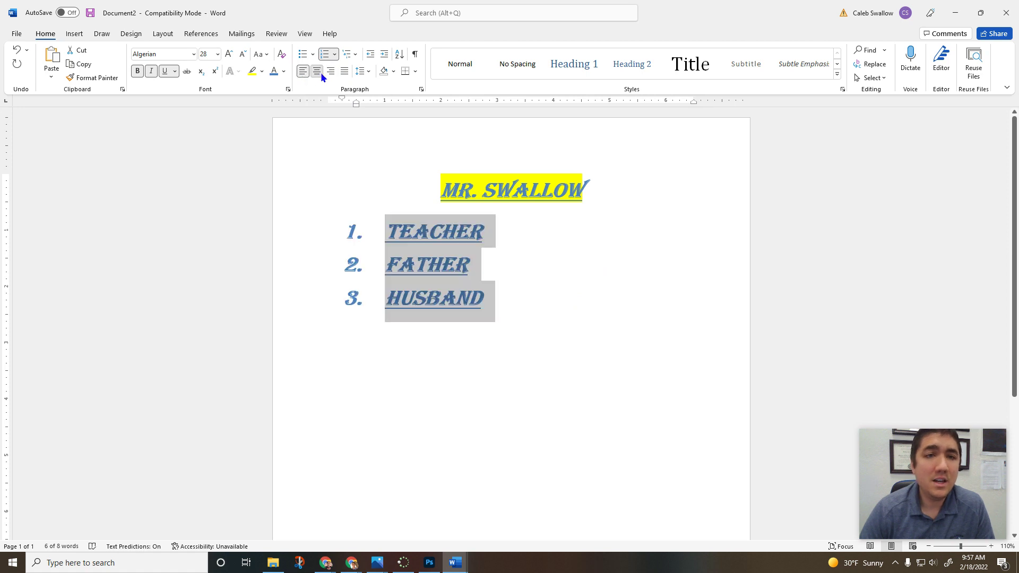
click(317, 72)
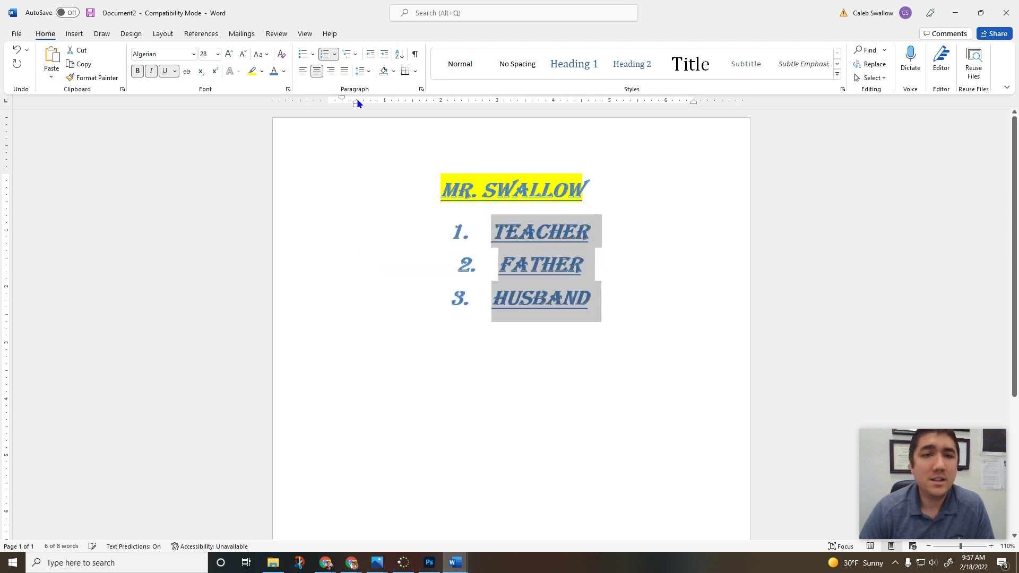
click(366, 71)
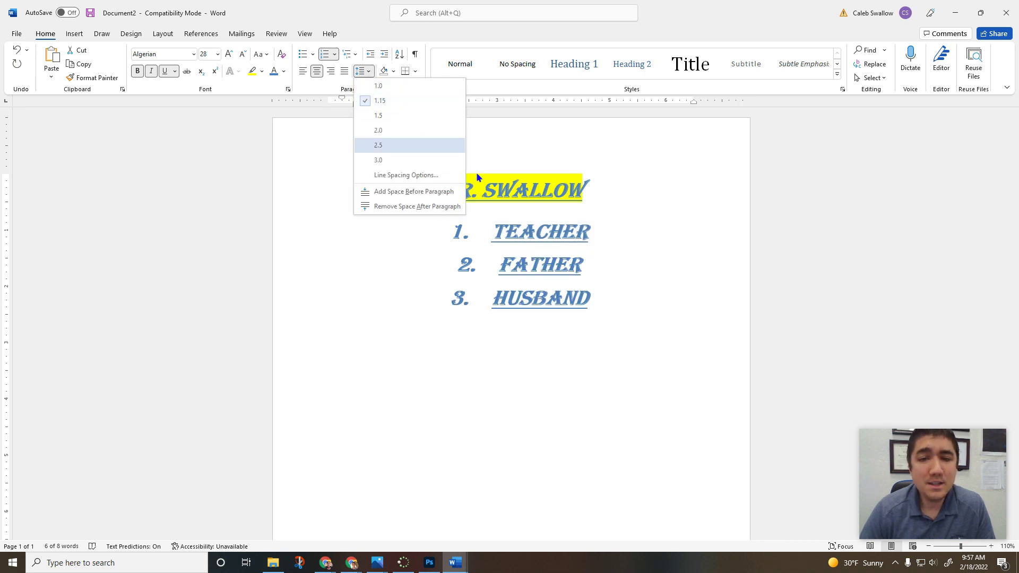
click(393, 133)
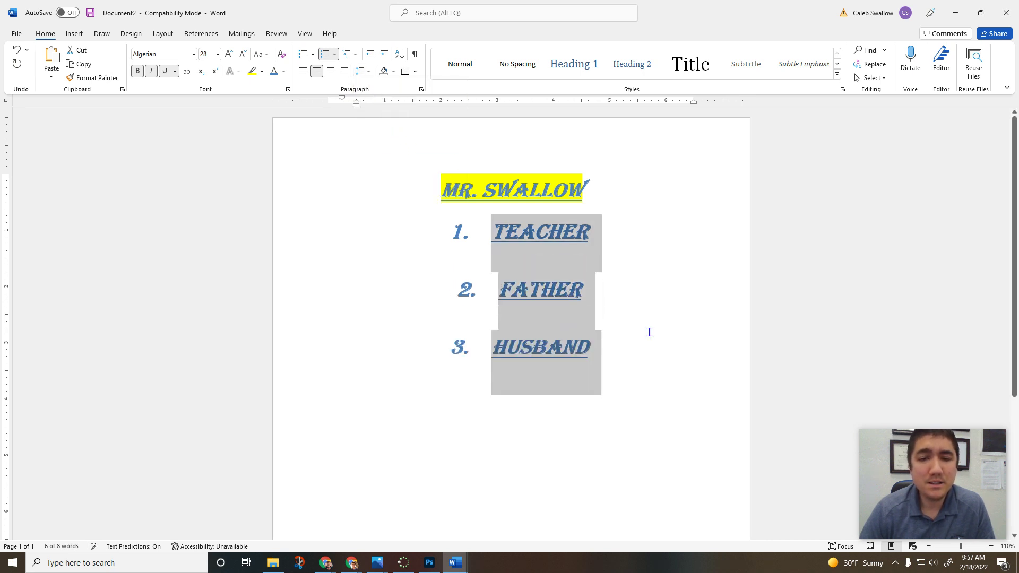
Set the heading and list to 1.5 line spacing
click(593, 347)
drag(593, 348, 442, 188)
click(367, 72)
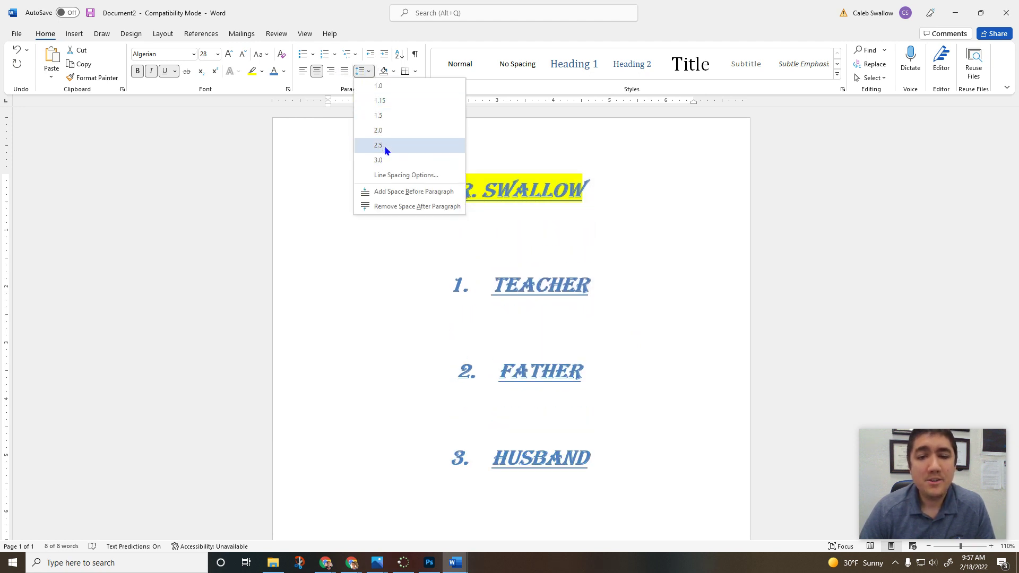
click(382, 114)
click(658, 334)
Add an unnumbered BOOK OF LIFE line below the list and select it
key(Return)
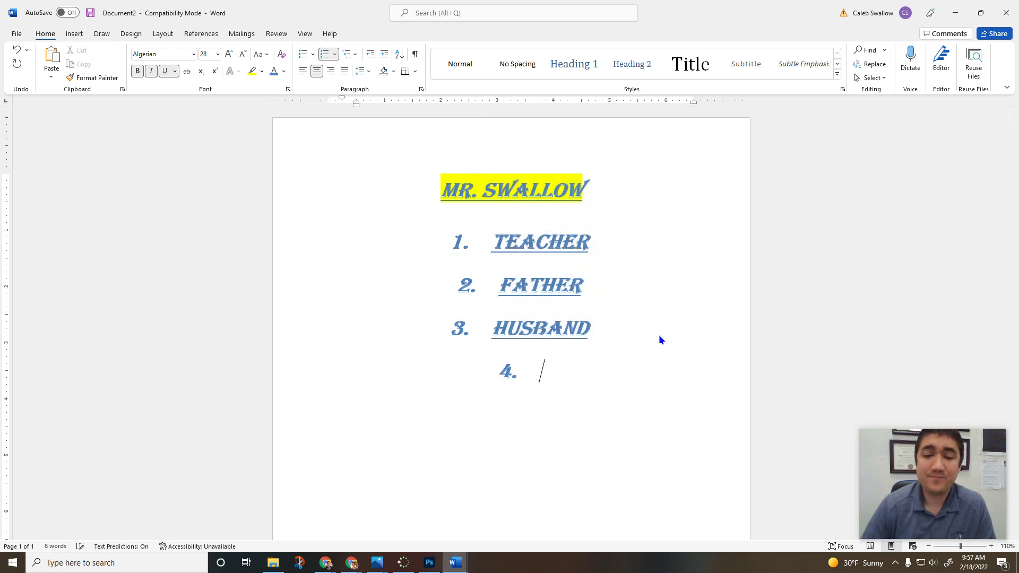
key(BackSpace)
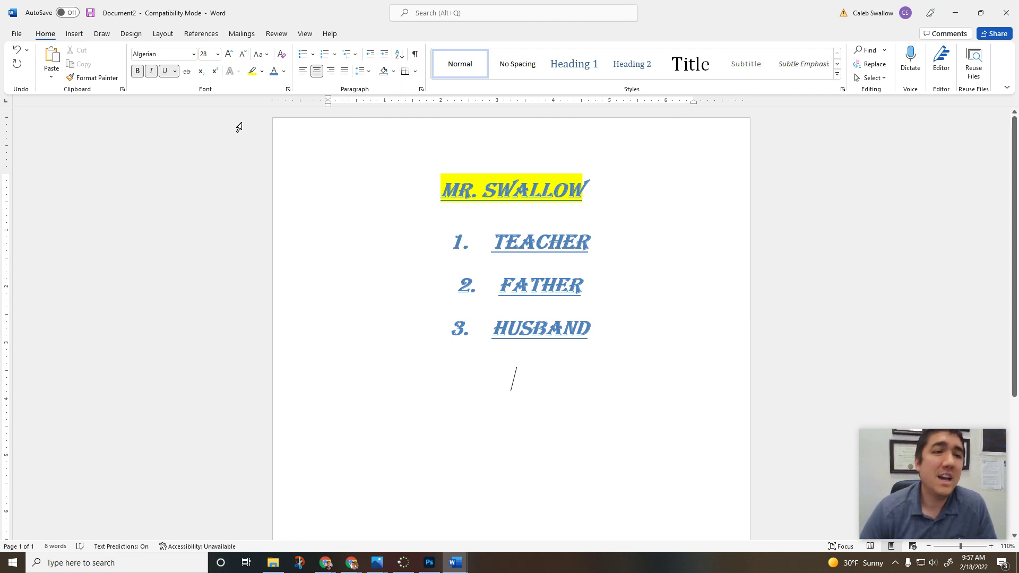
key(Return)
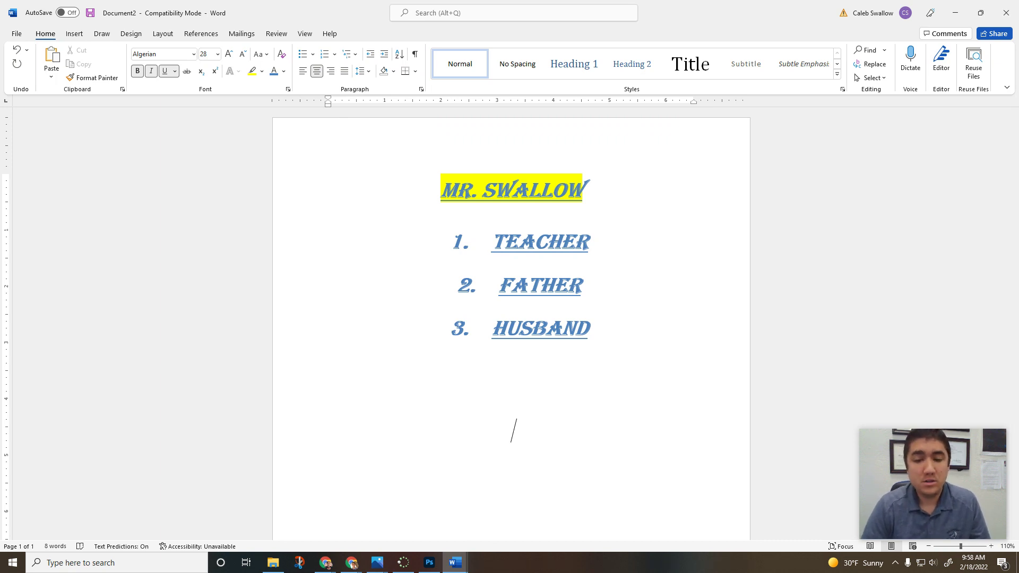
text(BOOK O)
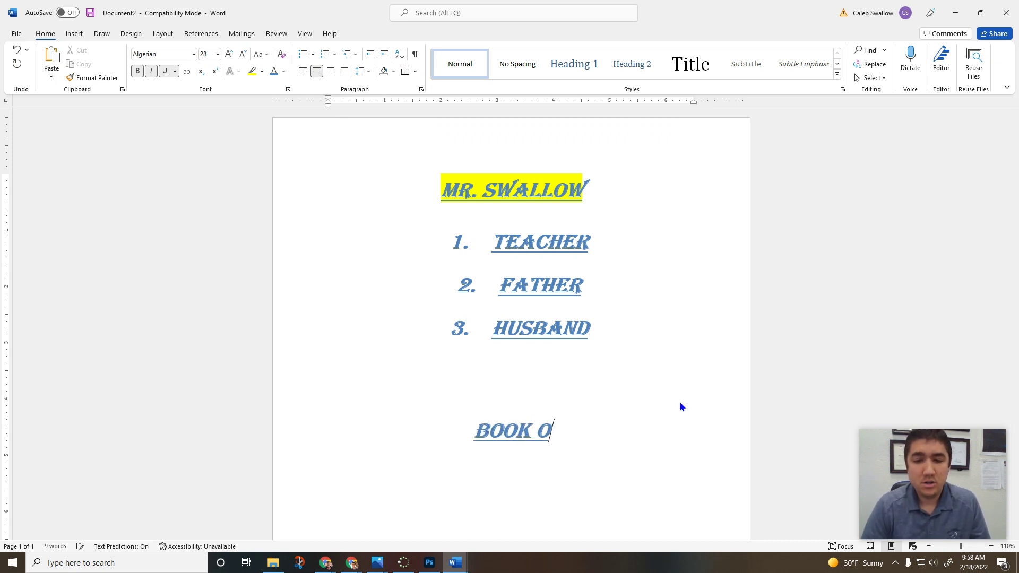
text(F LIFE)
drag(599, 436, 444, 433)
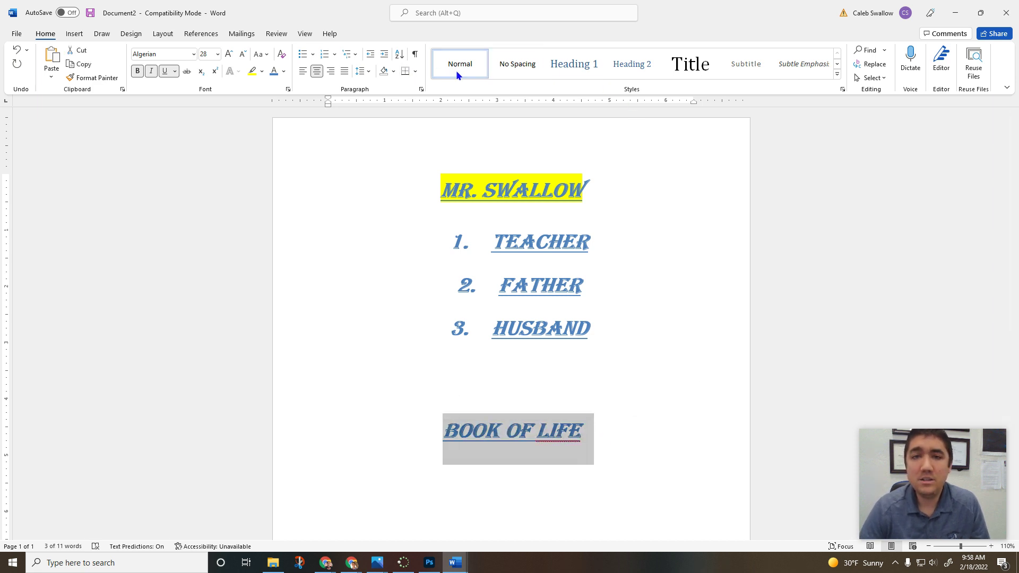
Apply the Title style, correct 'LIfe' to 'Life', and start a new paragraph below
click(687, 71)
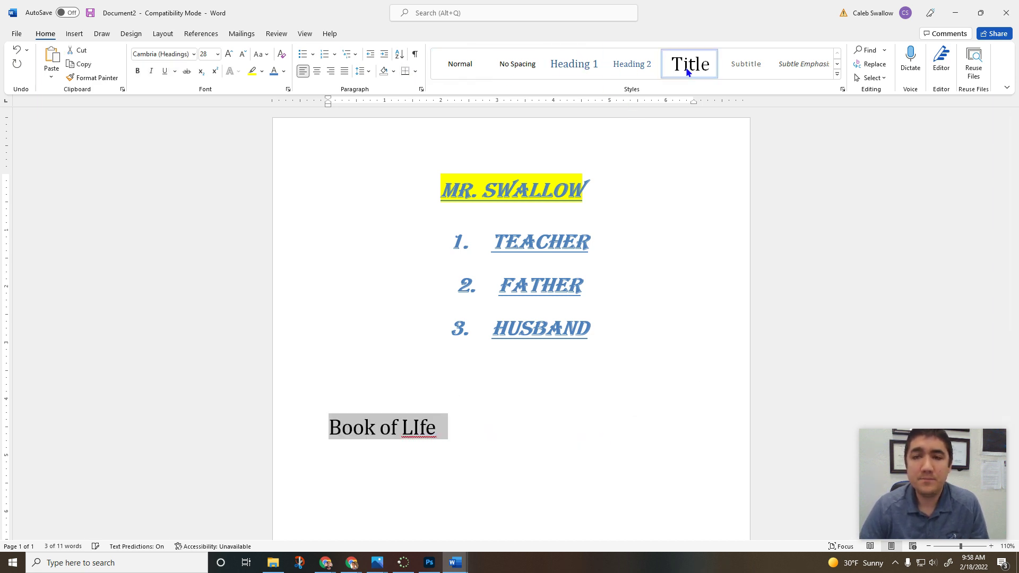
click(424, 431)
right_click(424, 431)
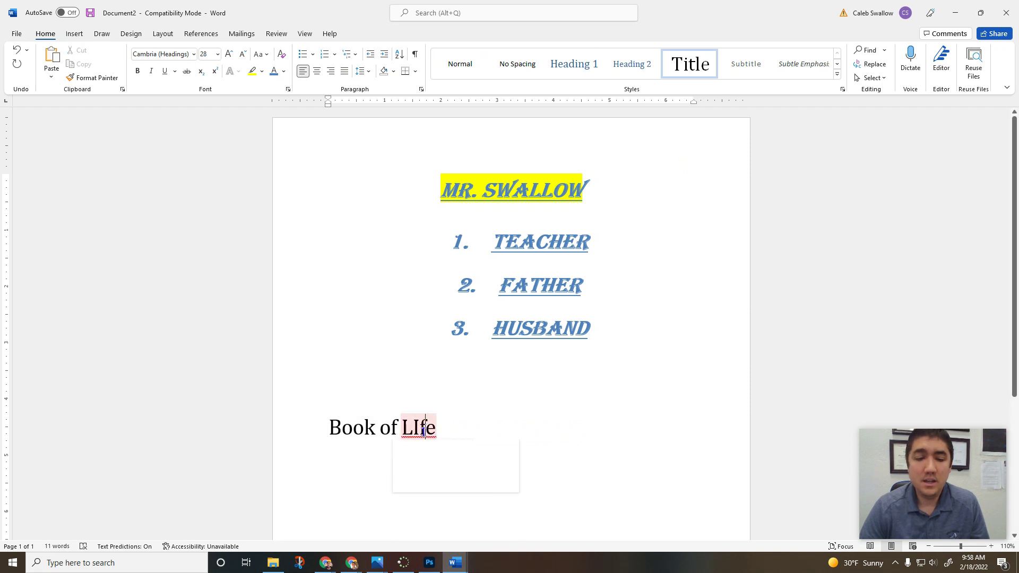
click(521, 435)
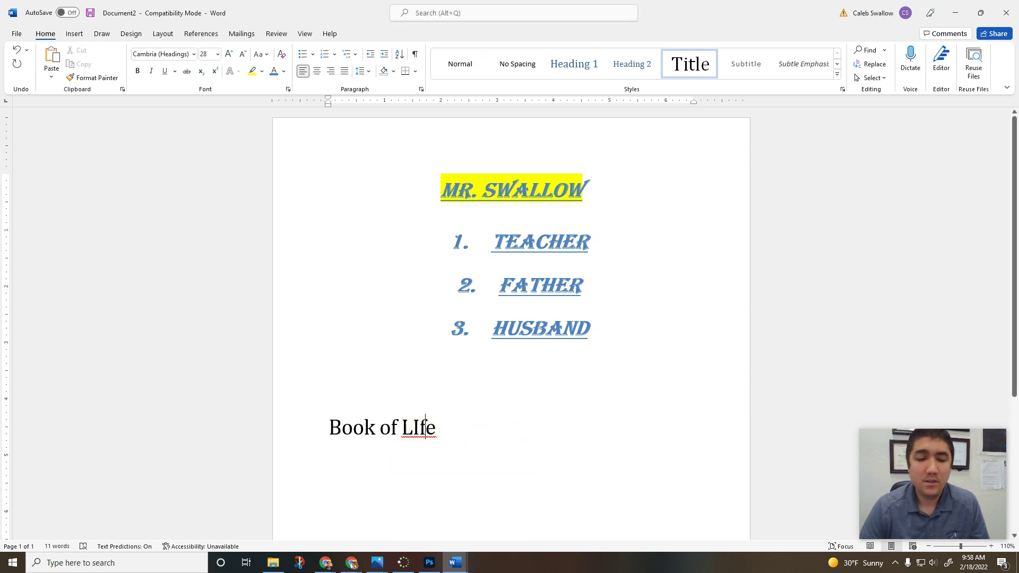
right_click(425, 428)
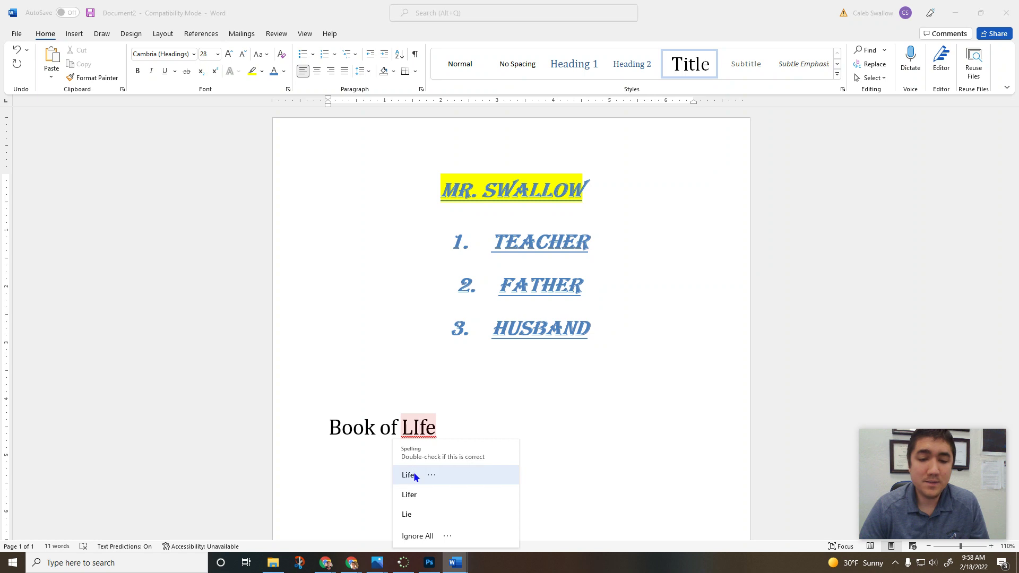
click(415, 477)
key(Return)
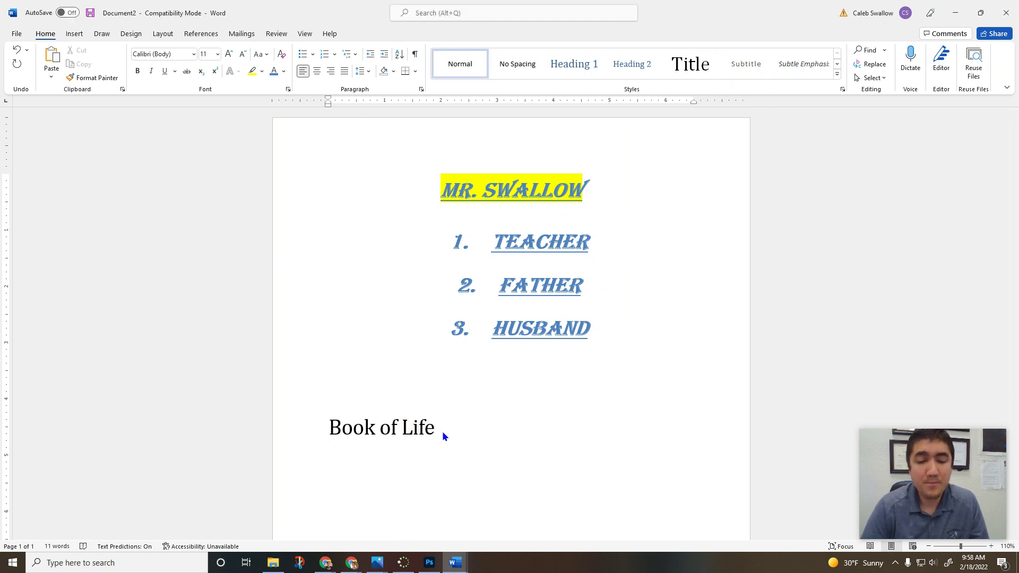
Type 'Written by Me' under the title and apply the Subtitle style
text(Writ)
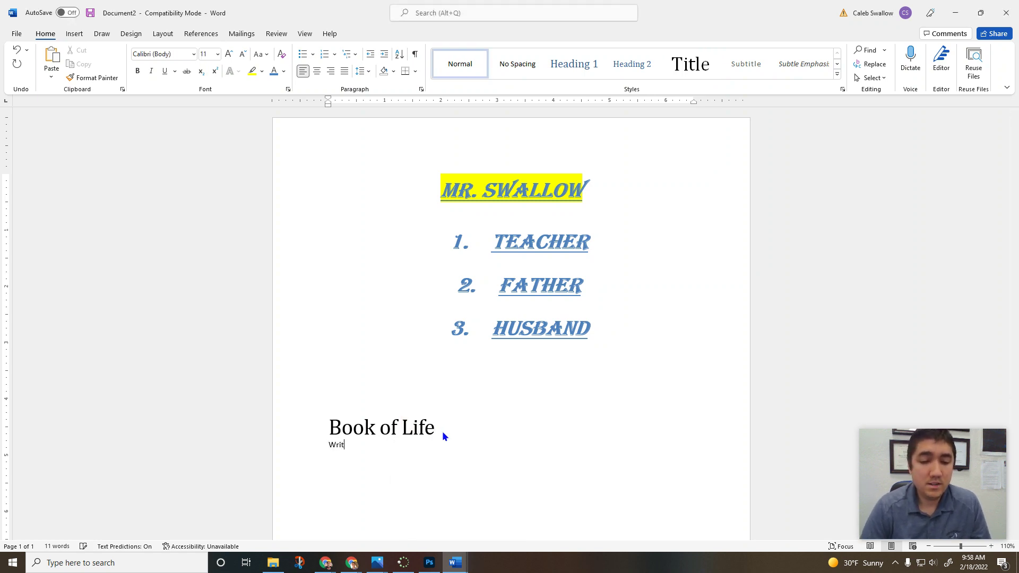
text(ten by Me)
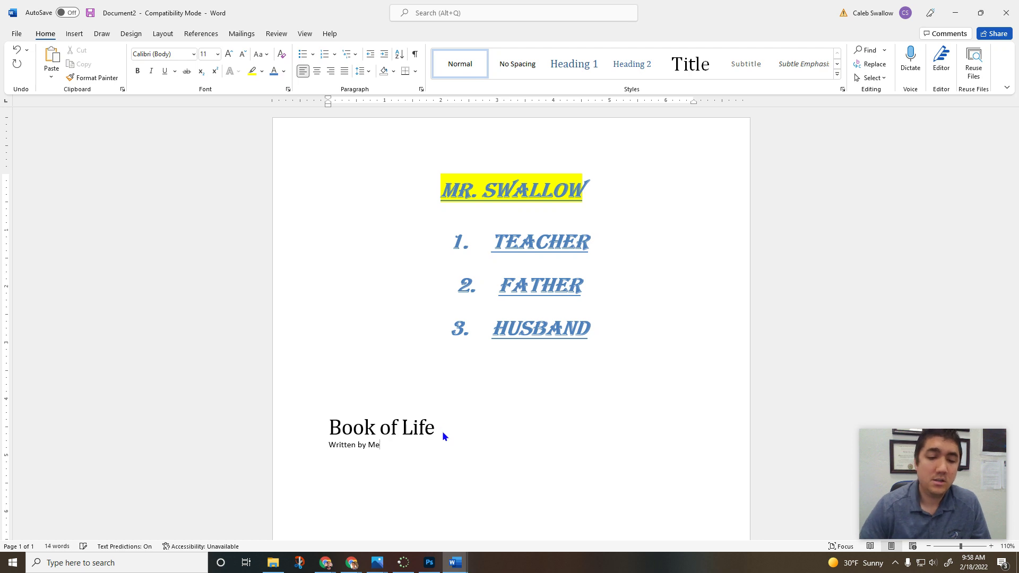
drag(385, 446, 328, 446)
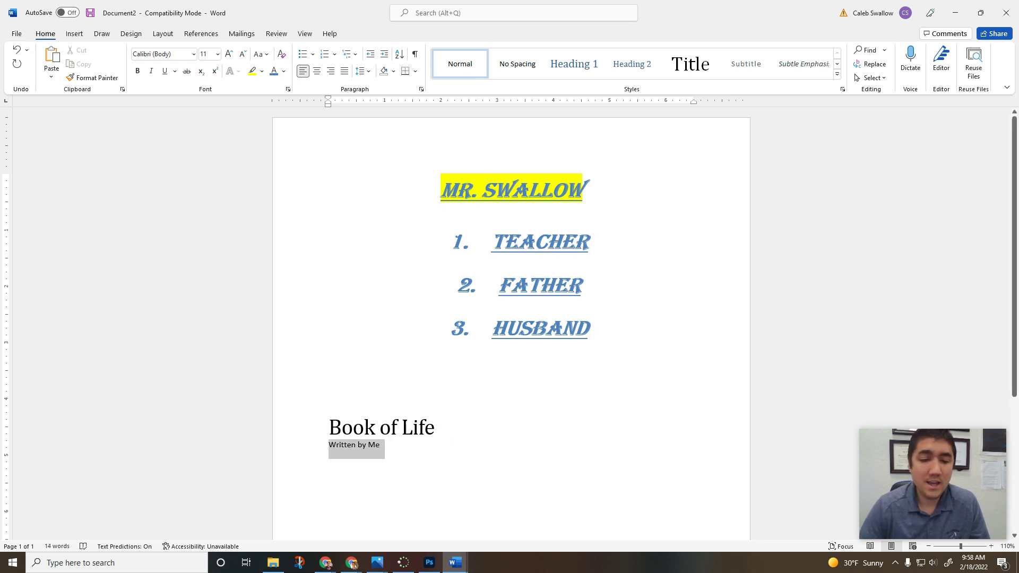
click(735, 67)
click(511, 375)
click(507, 425)
scroll(507, 424, down, 1)
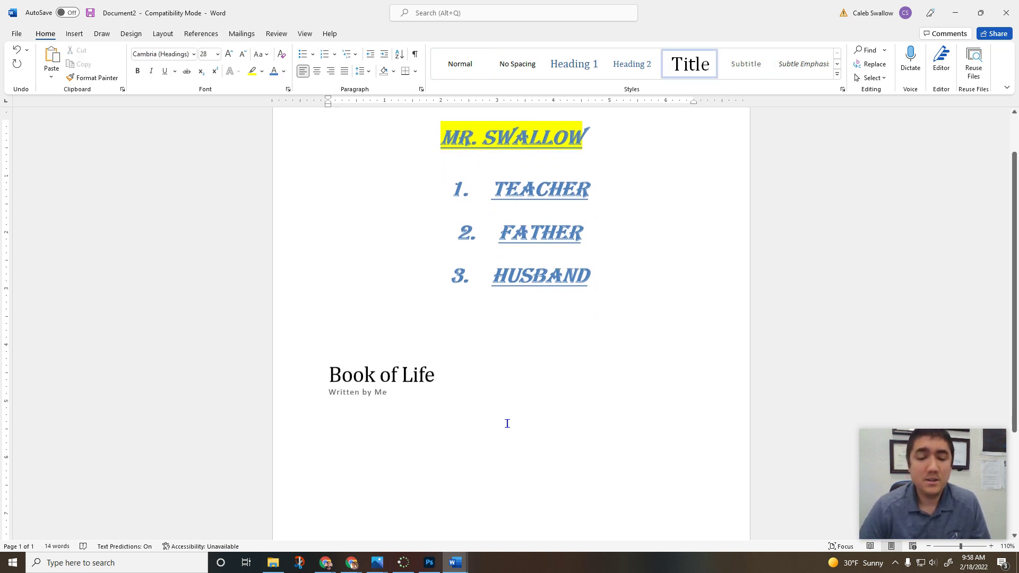
click(507, 423)
Add 'Do Your best forget the rest! :)' below the byline in the Quote style
key(Return)
text(Do)
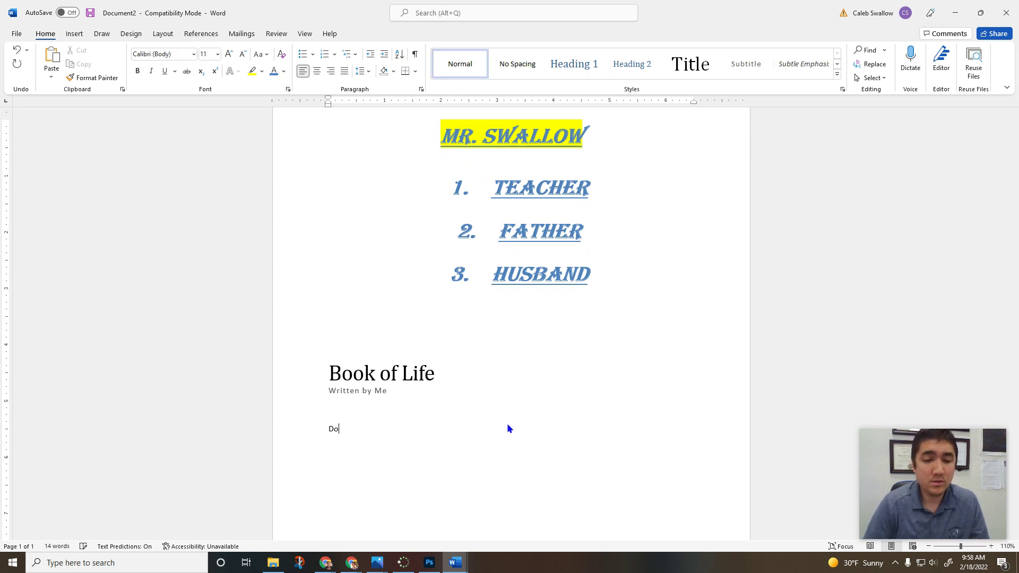
text( Your best)
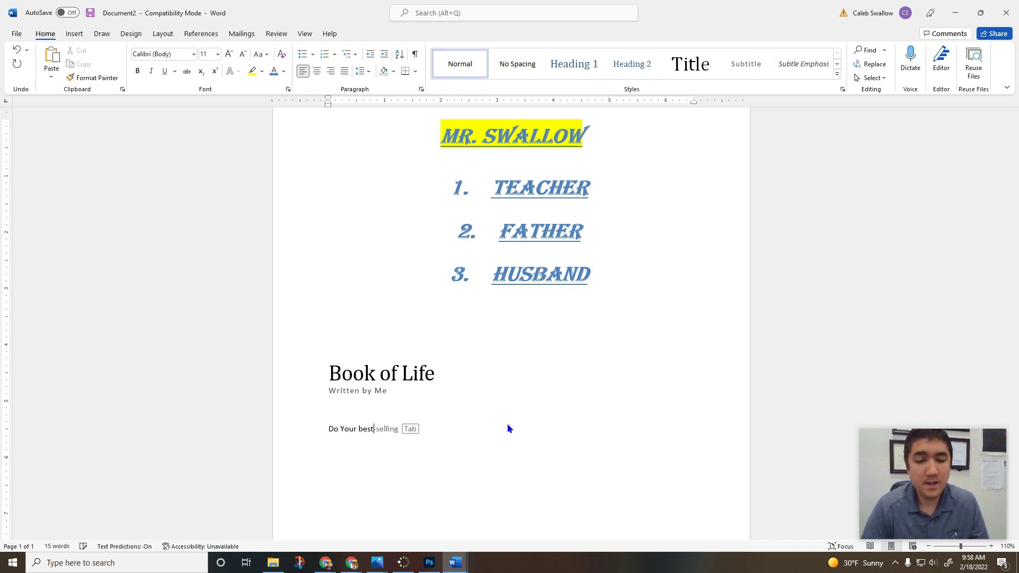
text( forget the rest1)
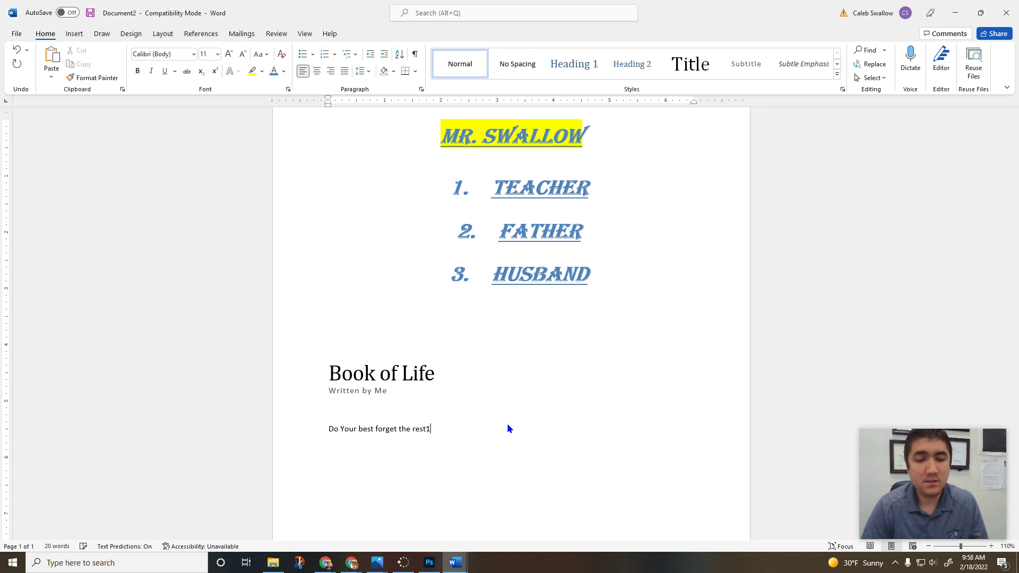
key(BackSpace)
text(! :))
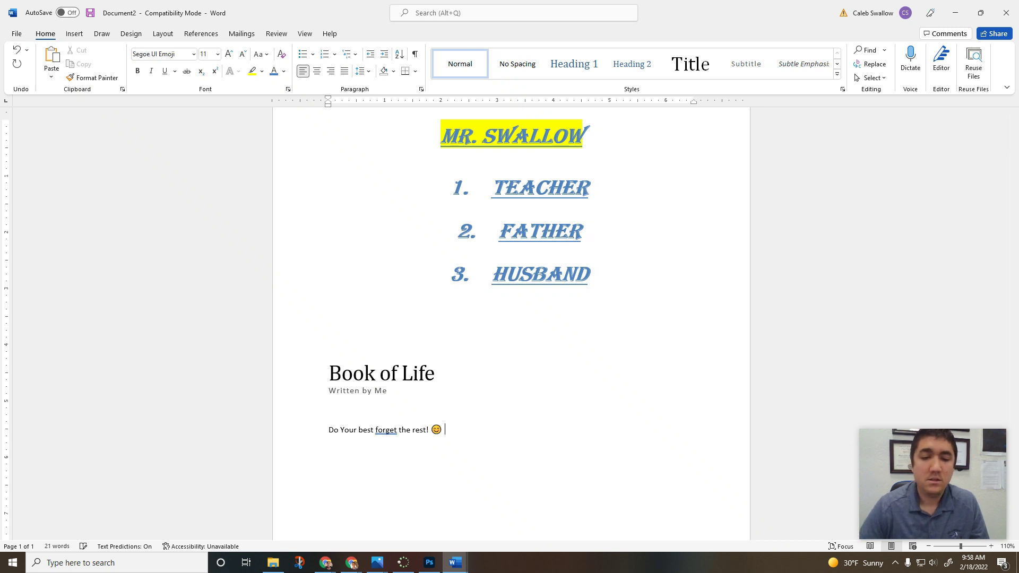
click(331, 421)
drag(330, 430, 478, 432)
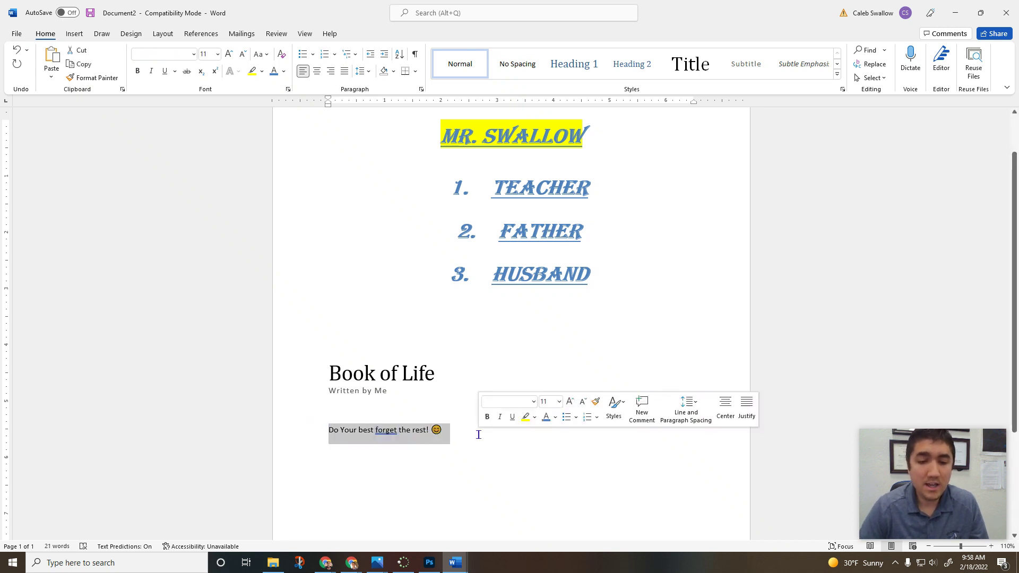
click(838, 74)
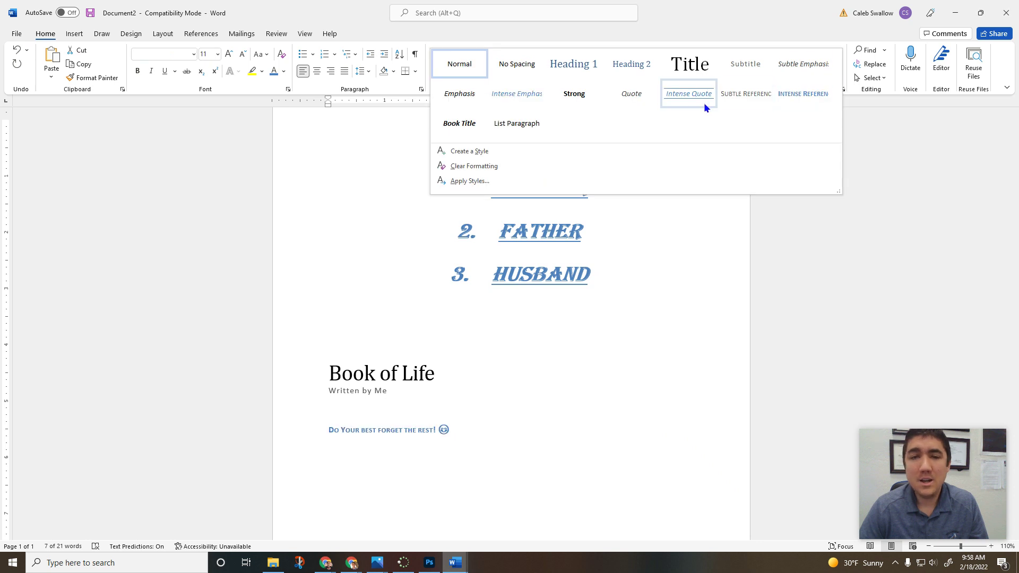
click(636, 101)
click(513, 325)
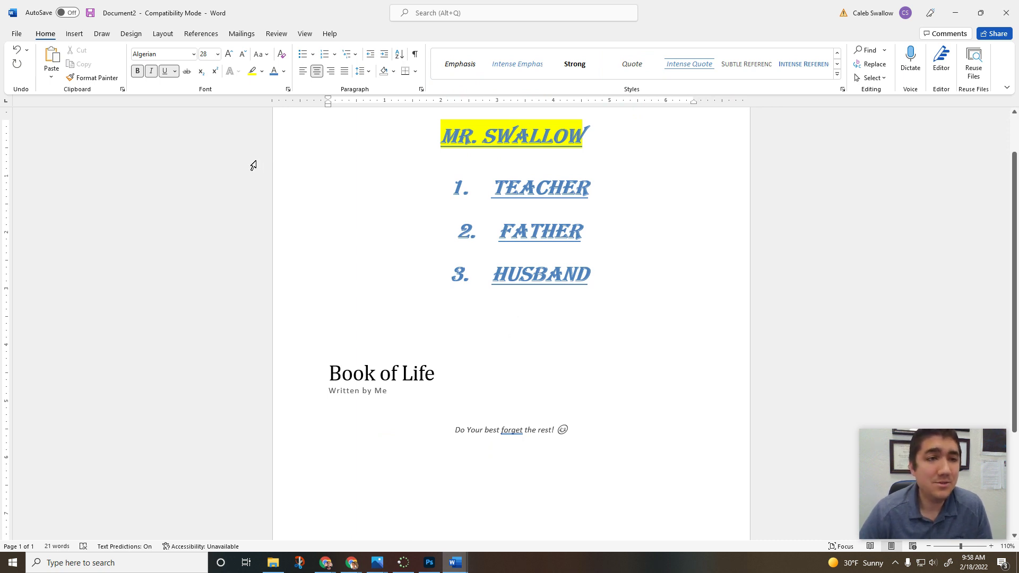
scroll(202, 186, up, 2)
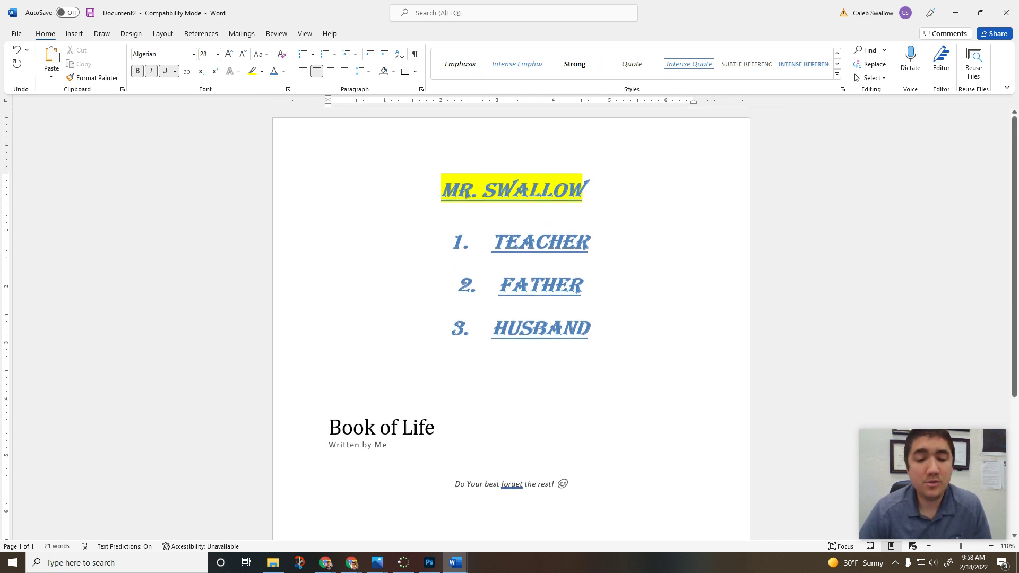
Copy the MR. SWALLOW heading's Algerian, bold, blue highlighted style onto 'Written by Me' with Format Painter
key(Up)
key(Up)
key(Up)
key(End)
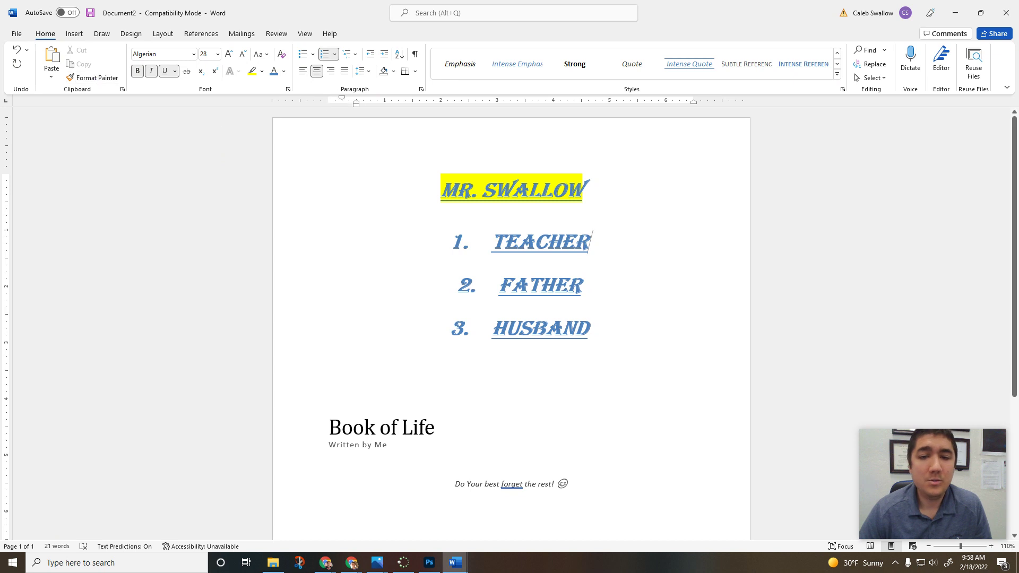
key(Home)
key(shift+Up)
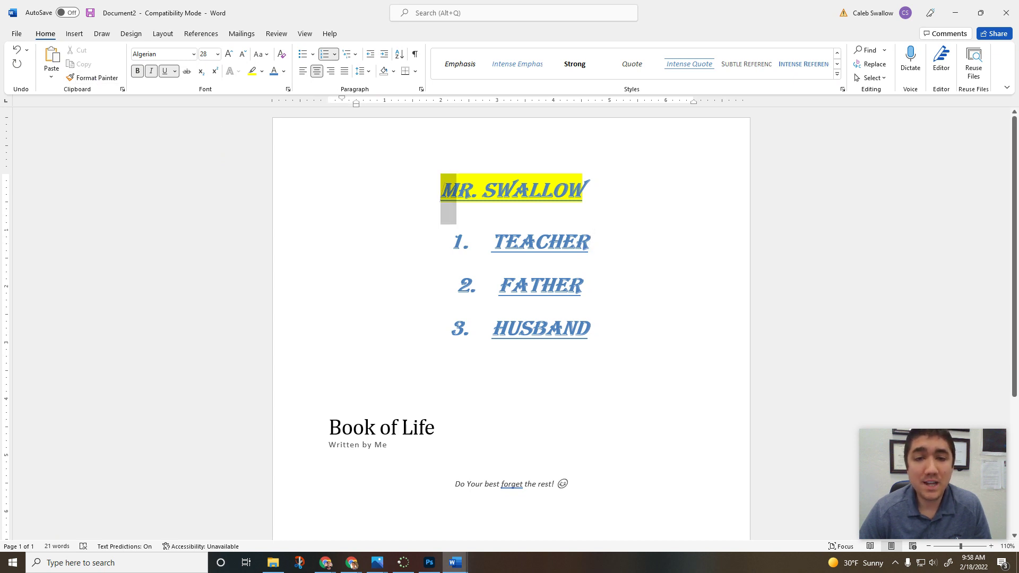
key(shift+Up)
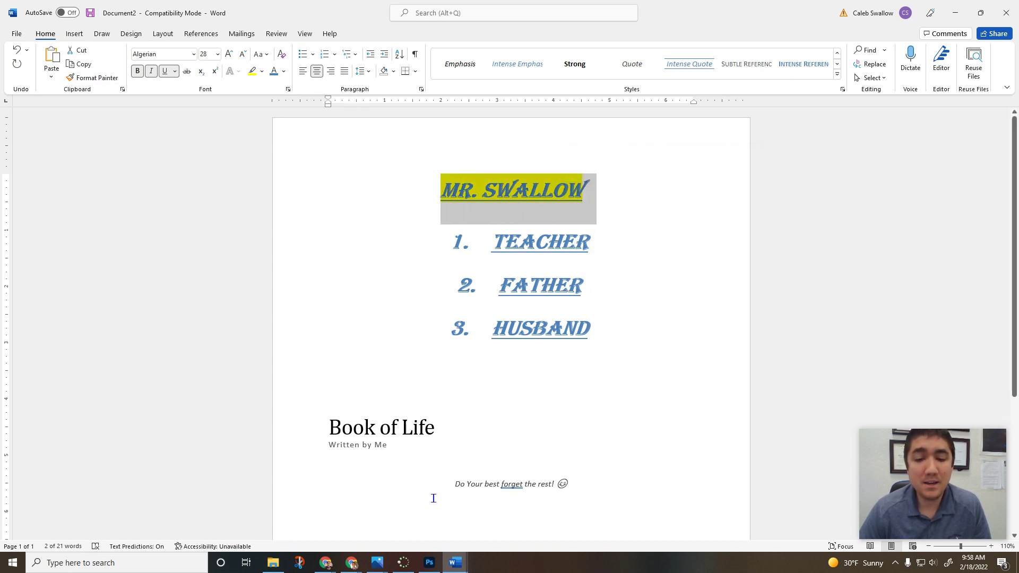
click(406, 455)
click(569, 153)
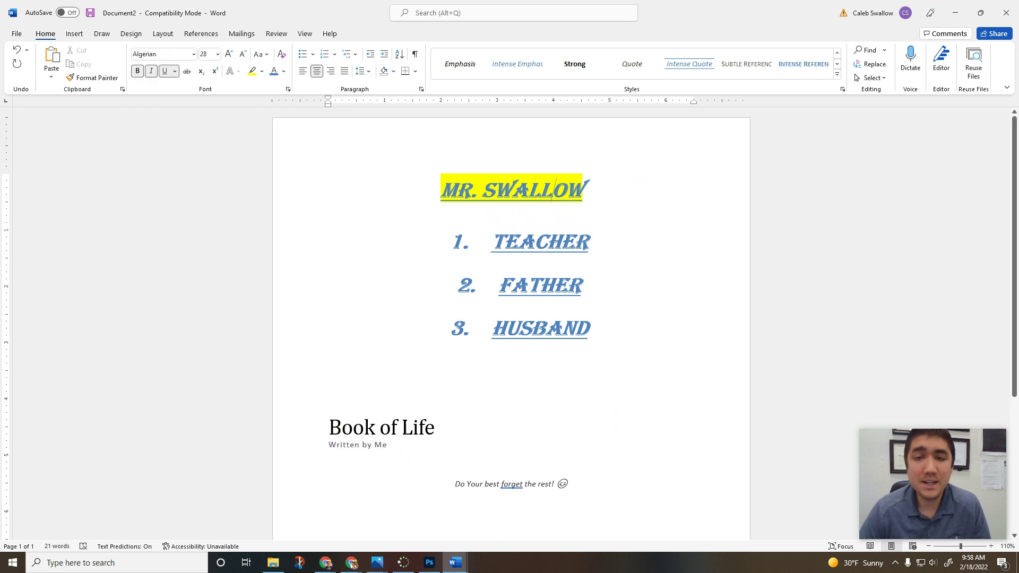
drag(589, 212, 406, 183)
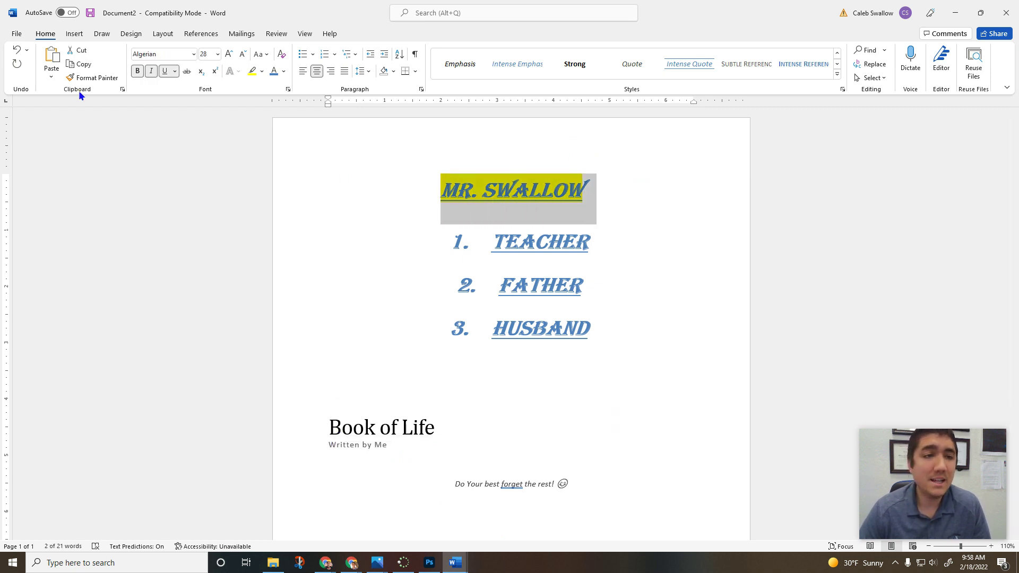
click(84, 78)
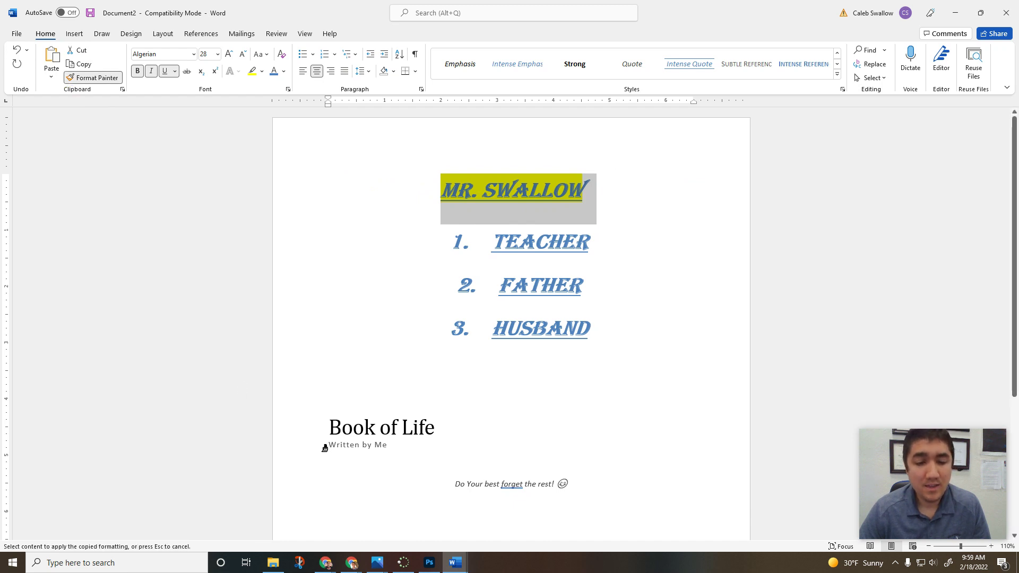
drag(325, 449, 394, 448)
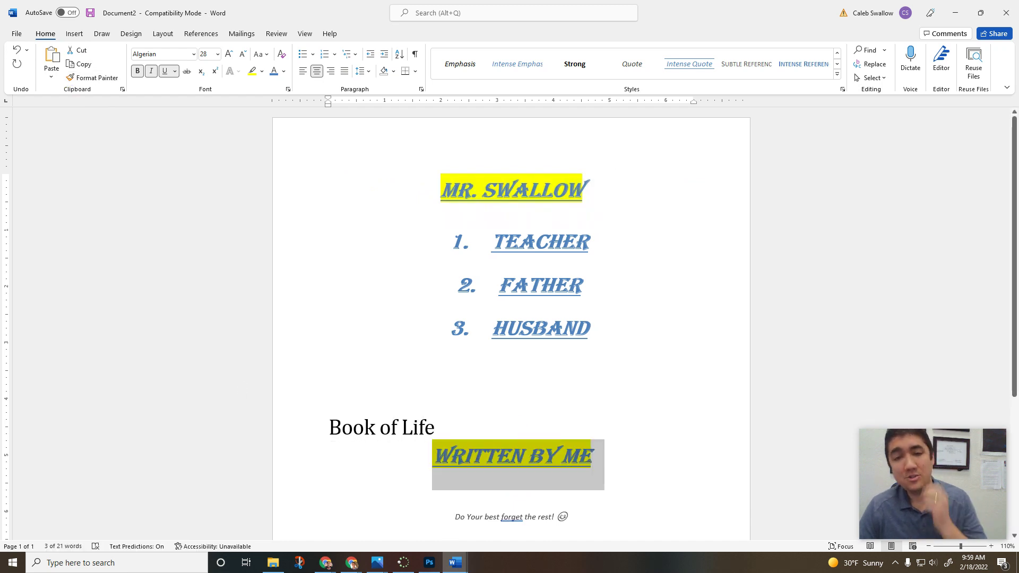